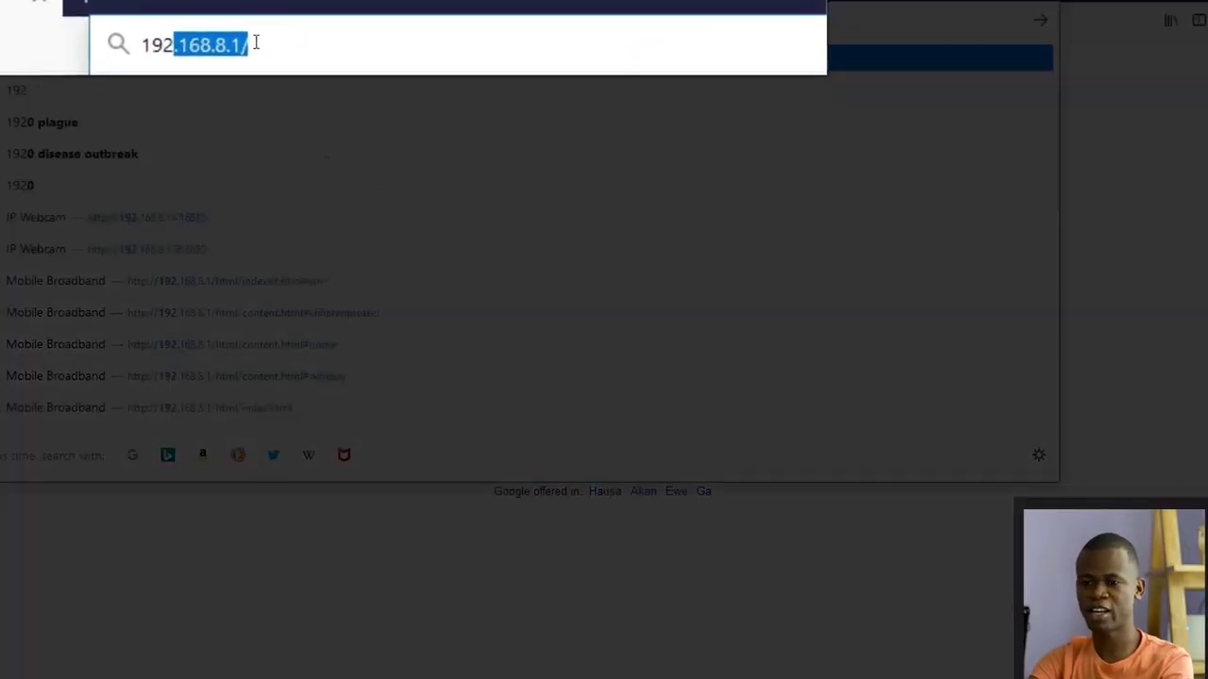
Load 192.168.8.1 and log in to the router admin with the login password
{"action": "type", "text": ".168.8.1"}
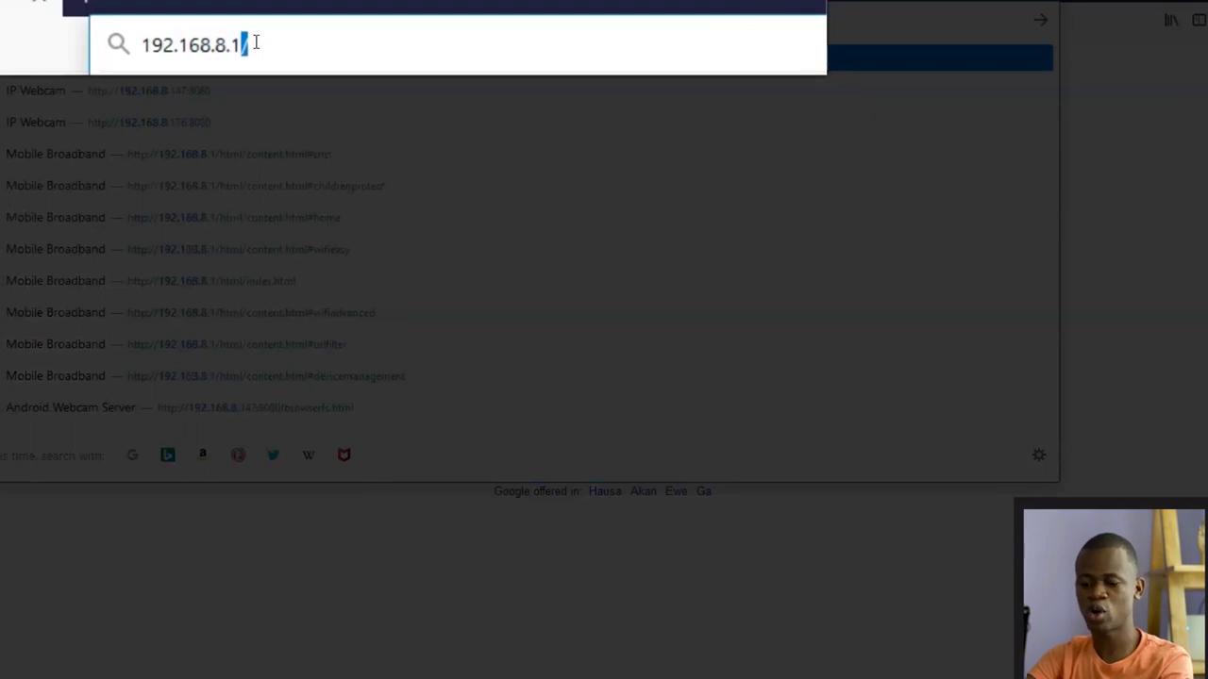
{"action": "key", "text": "Return"}
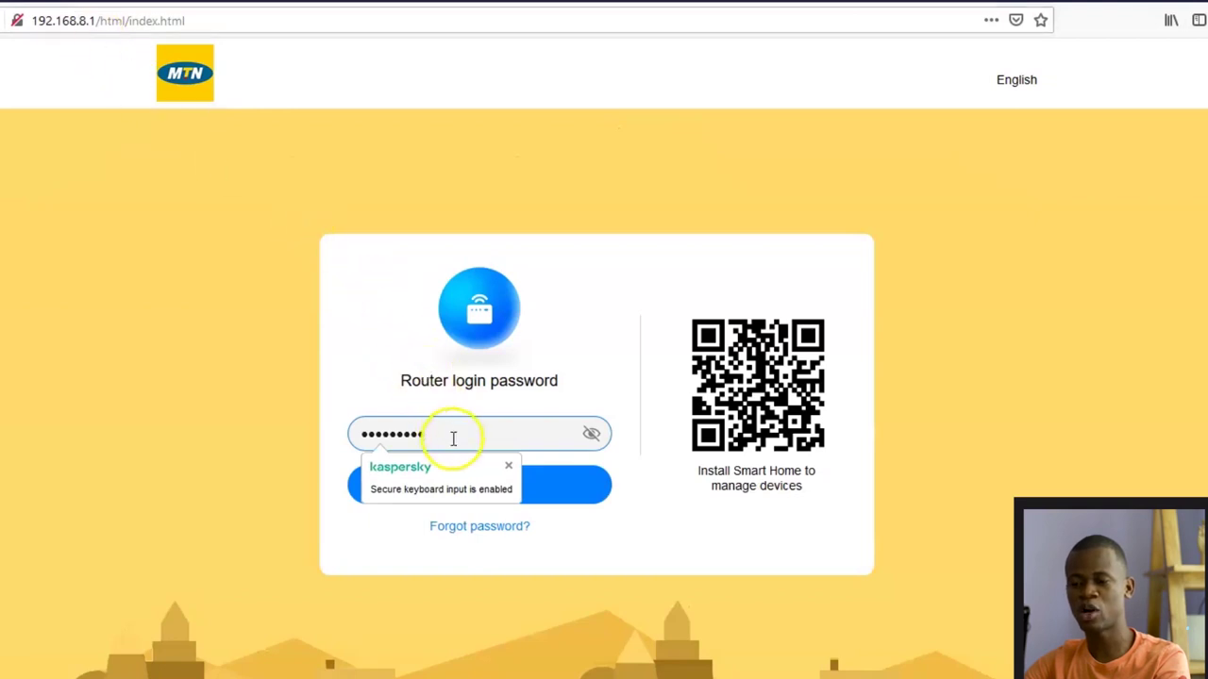
{"action": "left_click_drag", "start_coordinate": [457, 437], "coordinate": [367, 426]}
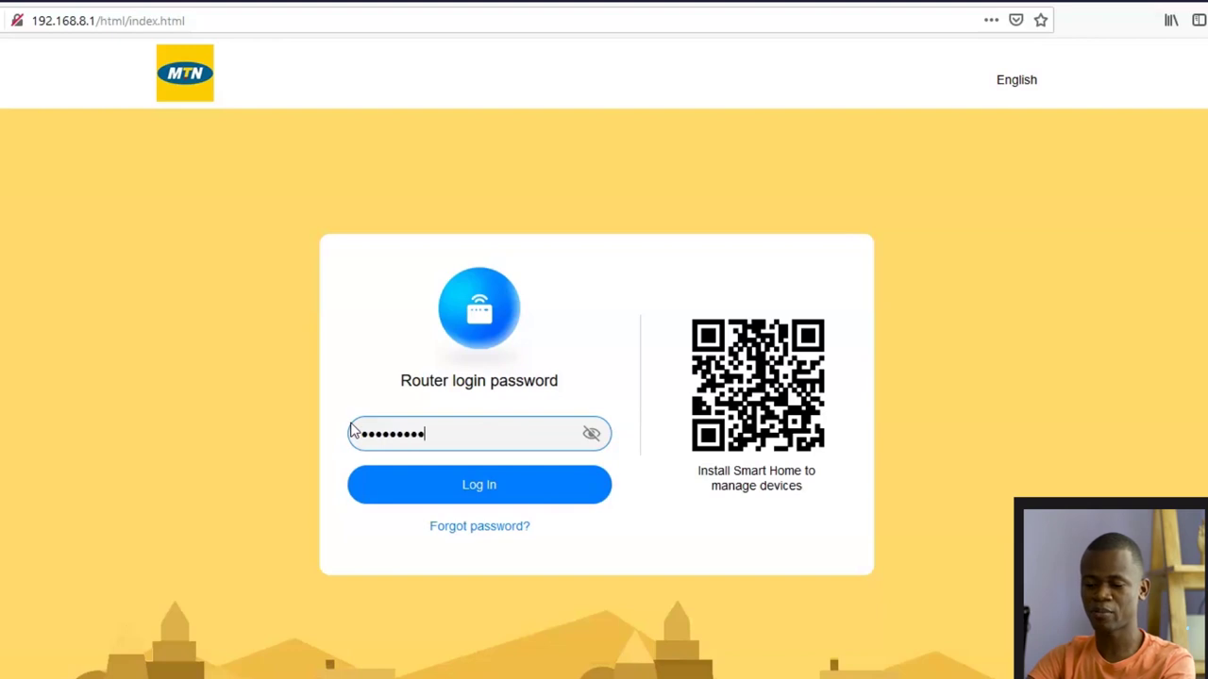
{"action": "key", "text": "Return"}
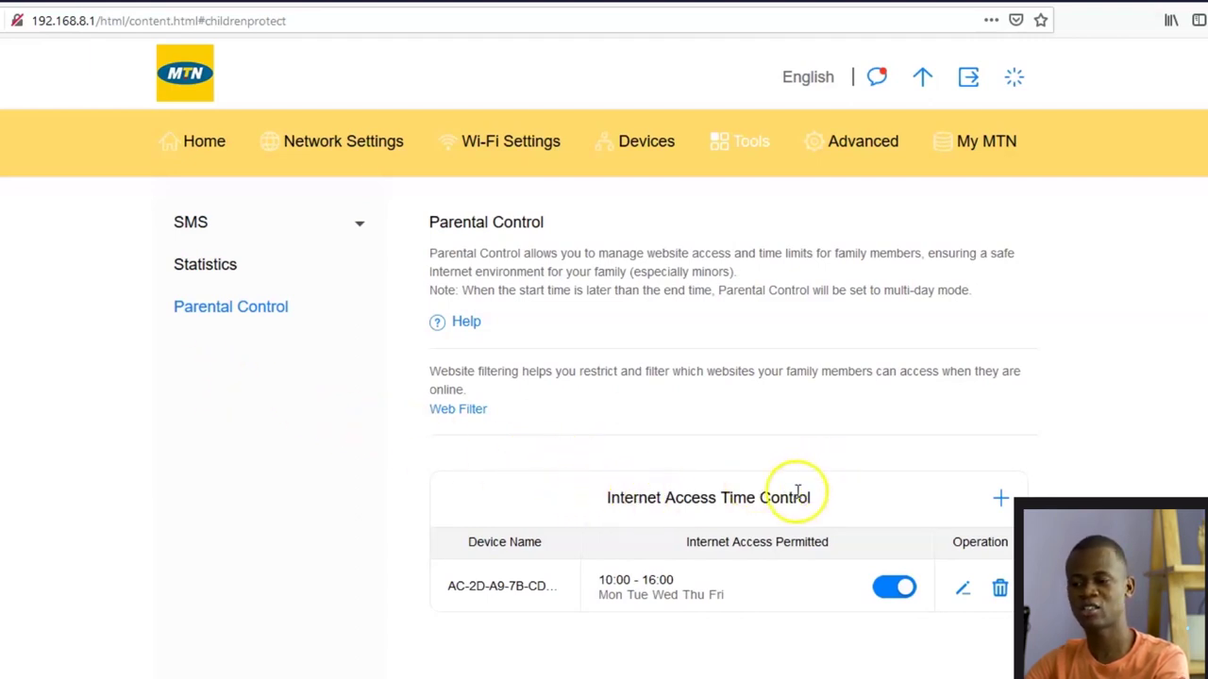
Start a new Internet Access Time Control rule from the Parental Control list
{"action": "left_click", "coordinate": [1000, 498]}
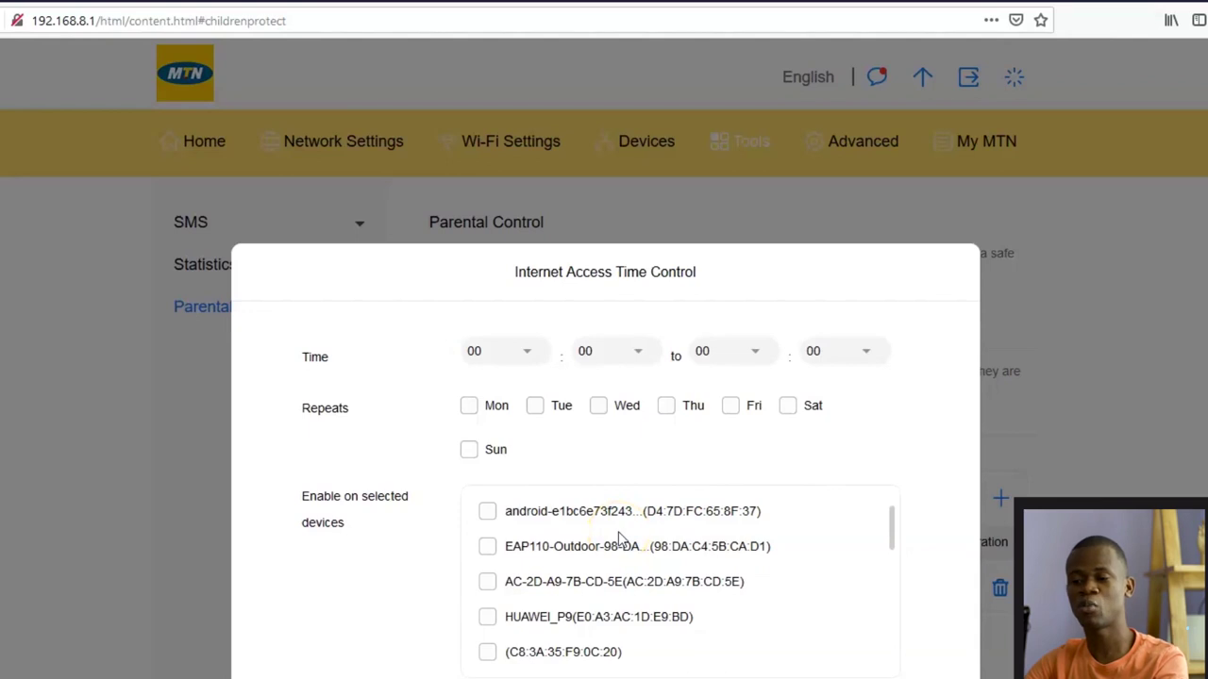
Select the HUAWEI_P30_lite device, repeat on Friday, and set the start time to 11:00
{"action": "left_click_drag", "start_coordinate": [889, 536], "coordinate": [899, 656]}
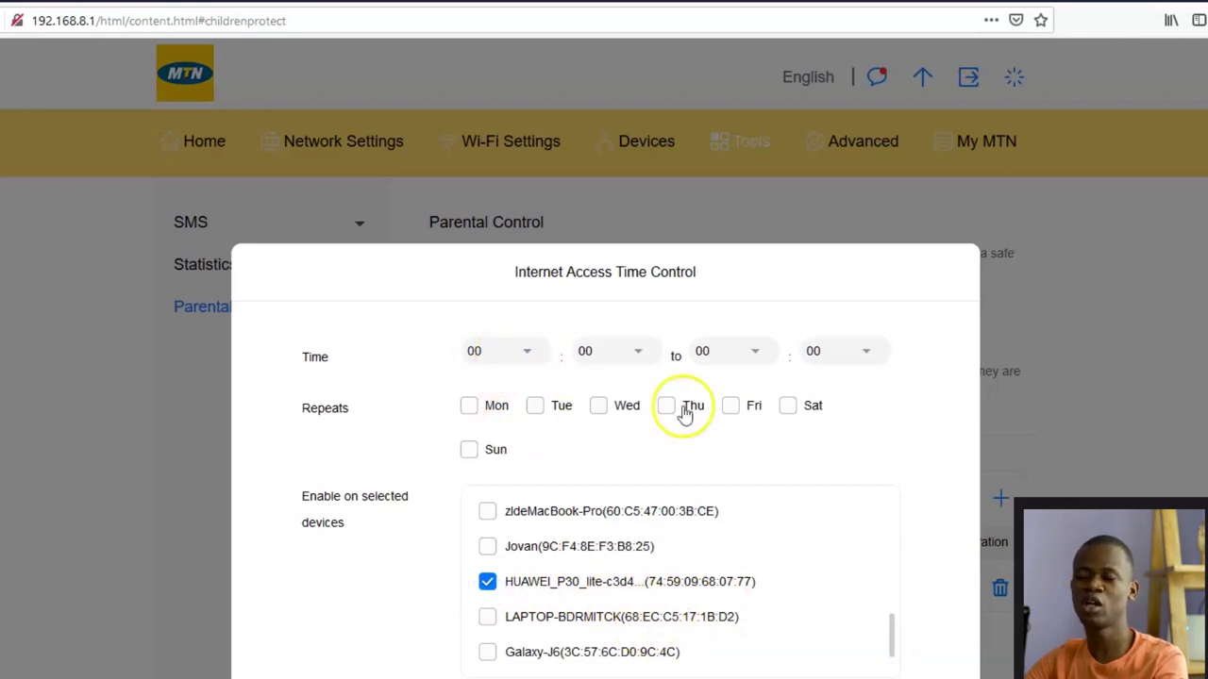
{"action": "left_click", "coordinate": [732, 408]}
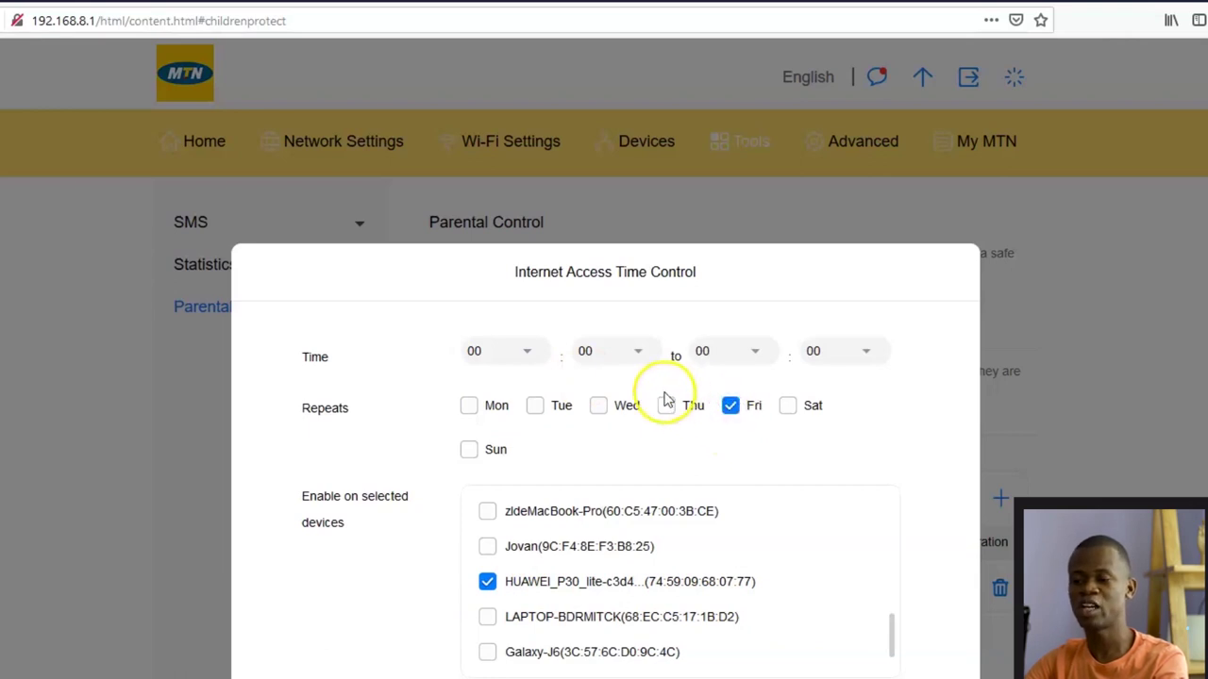
{"action": "left_click", "coordinate": [526, 355]}
{"action": "scroll", "coordinate": [504, 445], "scroll_direction": "down", "scroll_amount": 1}
{"action": "scroll", "coordinate": [507, 445], "scroll_direction": "down", "scroll_amount": 2}
{"action": "scroll", "coordinate": [506, 445], "scroll_direction": "down", "scroll_amount": 1}
{"action": "scroll", "coordinate": [505, 446], "scroll_direction": "down", "scroll_amount": 1}
{"action": "scroll", "coordinate": [503, 453], "scroll_direction": "down", "scroll_amount": 2}
{"action": "left_click", "coordinate": [500, 474]}
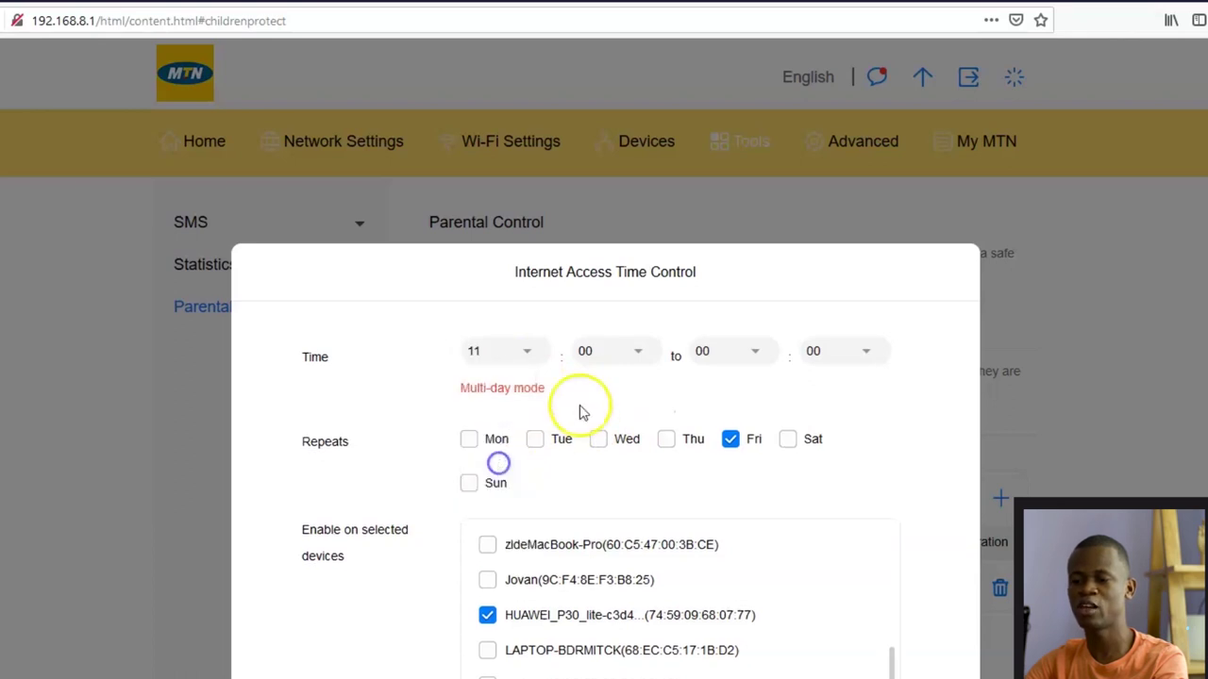
{"action": "left_click", "coordinate": [642, 354]}
{"action": "left_click", "coordinate": [615, 388]}
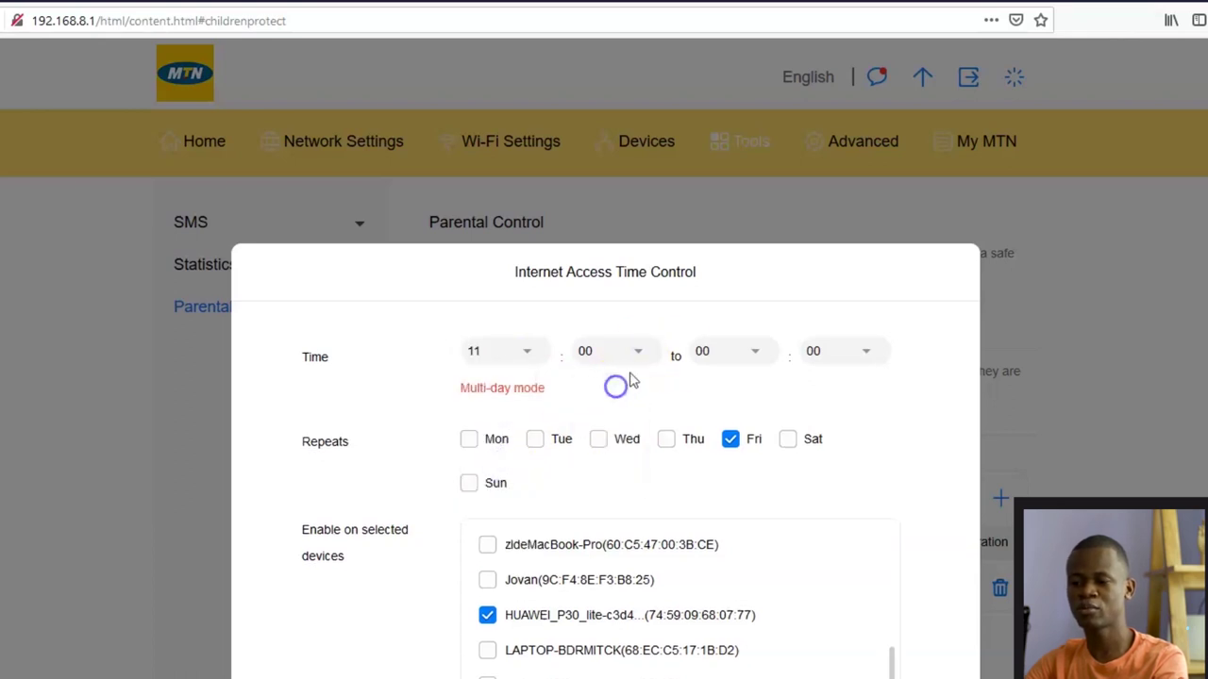
Set the rule's end time to 11:45 and save it
{"action": "left_click", "coordinate": [721, 351]}
{"action": "scroll", "coordinate": [723, 382], "scroll_direction": "down", "scroll_amount": 1}
{"action": "scroll", "coordinate": [728, 420], "scroll_direction": "down", "scroll_amount": 1}
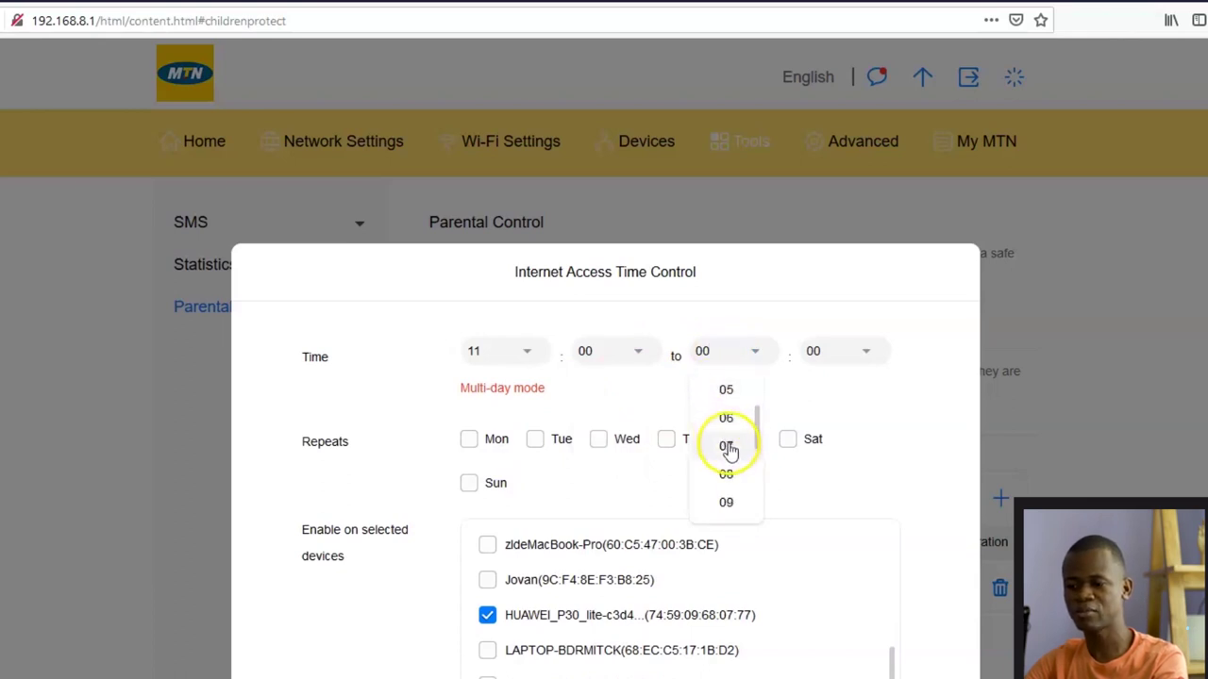
{"action": "scroll", "coordinate": [727, 448], "scroll_direction": "down", "scroll_amount": 1}
{"action": "scroll", "coordinate": [729, 476], "scroll_direction": "down", "scroll_amount": 1}
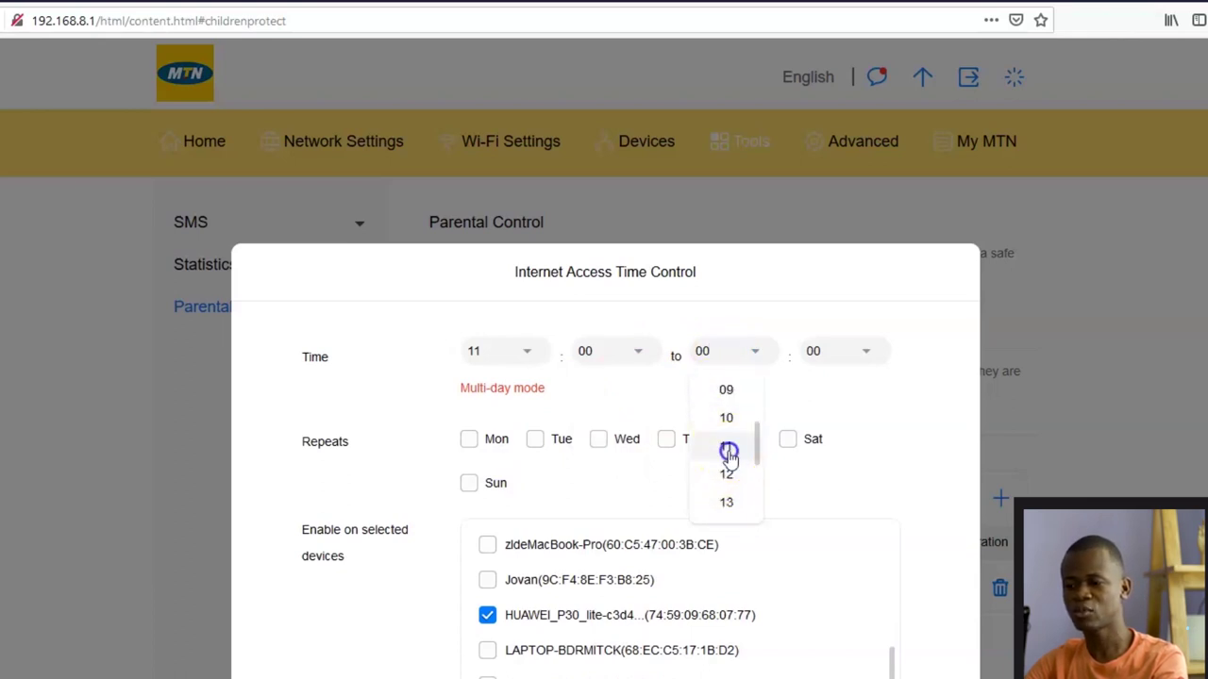
{"action": "left_click", "coordinate": [726, 445]}
{"action": "left_click", "coordinate": [833, 351]}
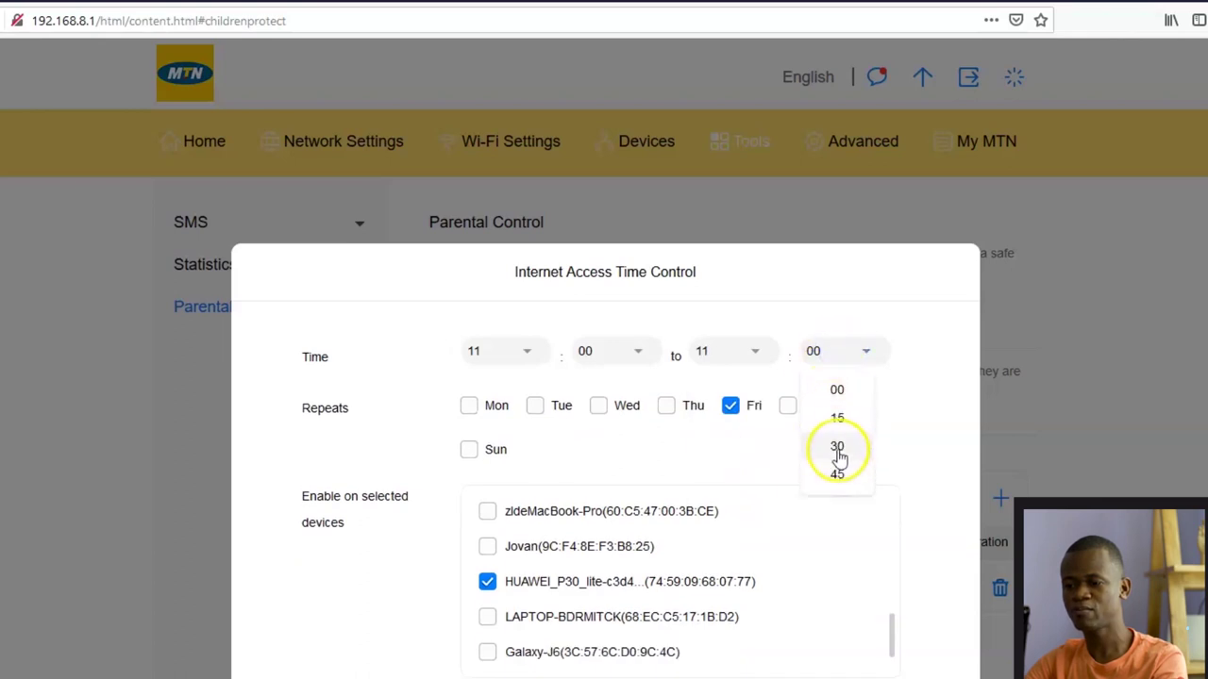
{"action": "scroll", "coordinate": [843, 460], "scroll_direction": "down", "scroll_amount": 1}
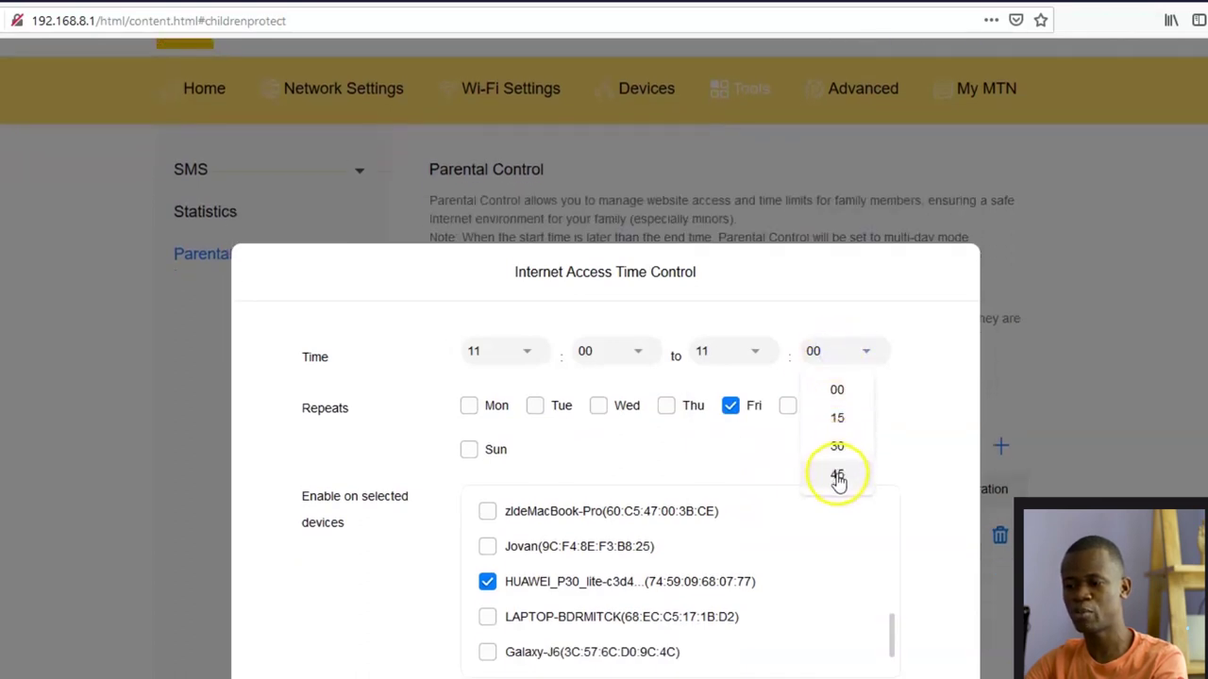
{"action": "left_click", "coordinate": [837, 473]}
{"action": "scroll", "coordinate": [641, 652], "scroll_direction": "down", "scroll_amount": 1}
{"action": "scroll", "coordinate": [645, 668], "scroll_direction": "down", "scroll_amount": 2}
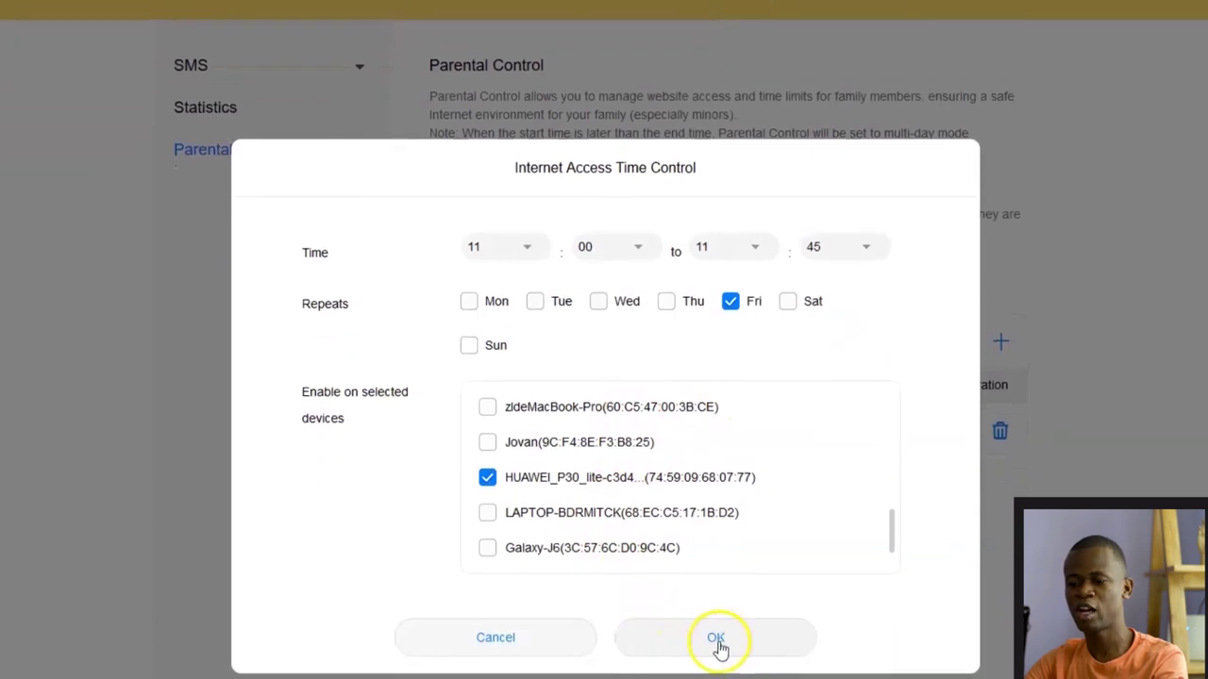
{"action": "left_click", "coordinate": [724, 641]}
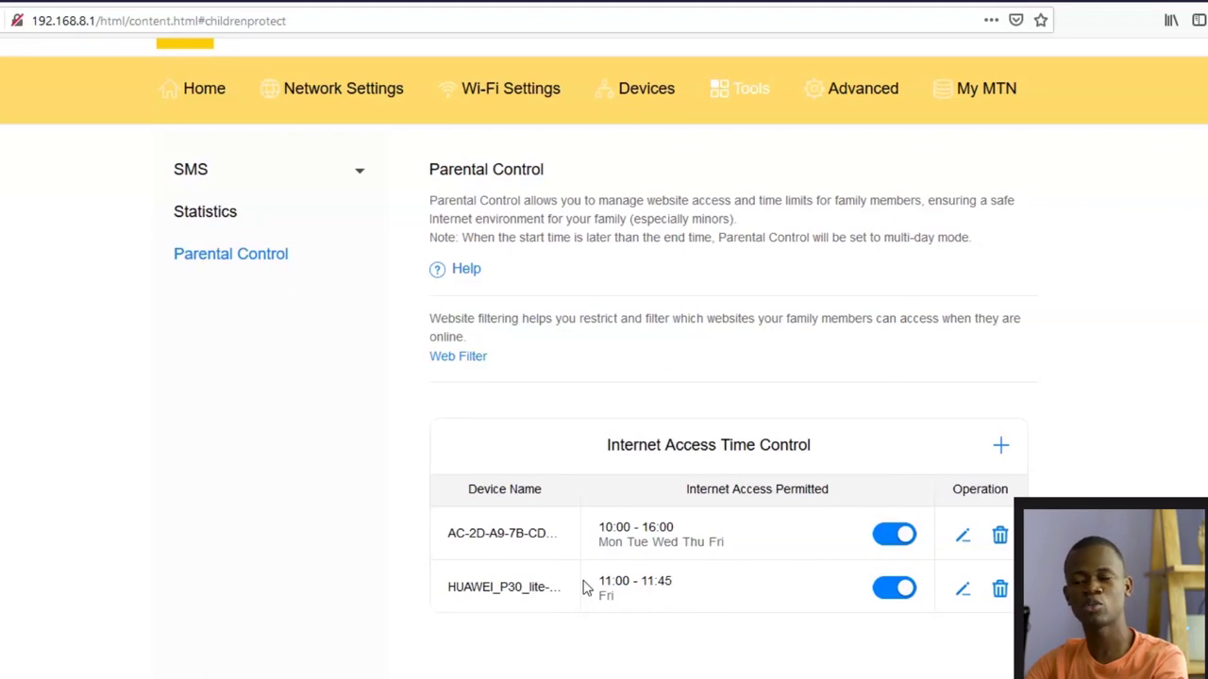
Review the new enabled HUAWEI_P30_lite Friday 11:00–11:45 row in the rule list
{"action": "left_click", "coordinate": [578, 594]}
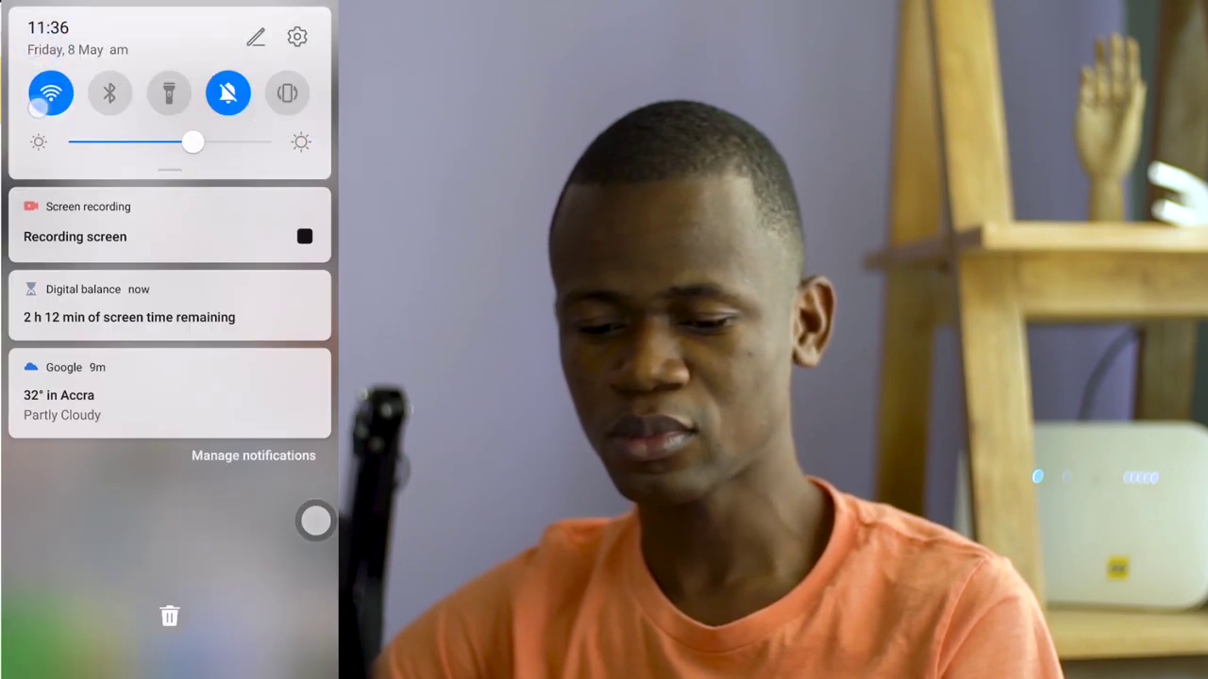
On the phone, check Wi-Fi, then open Chrome and enter dapsonishmeal.com
{"action": "left_click", "coordinate": [38, 106]}
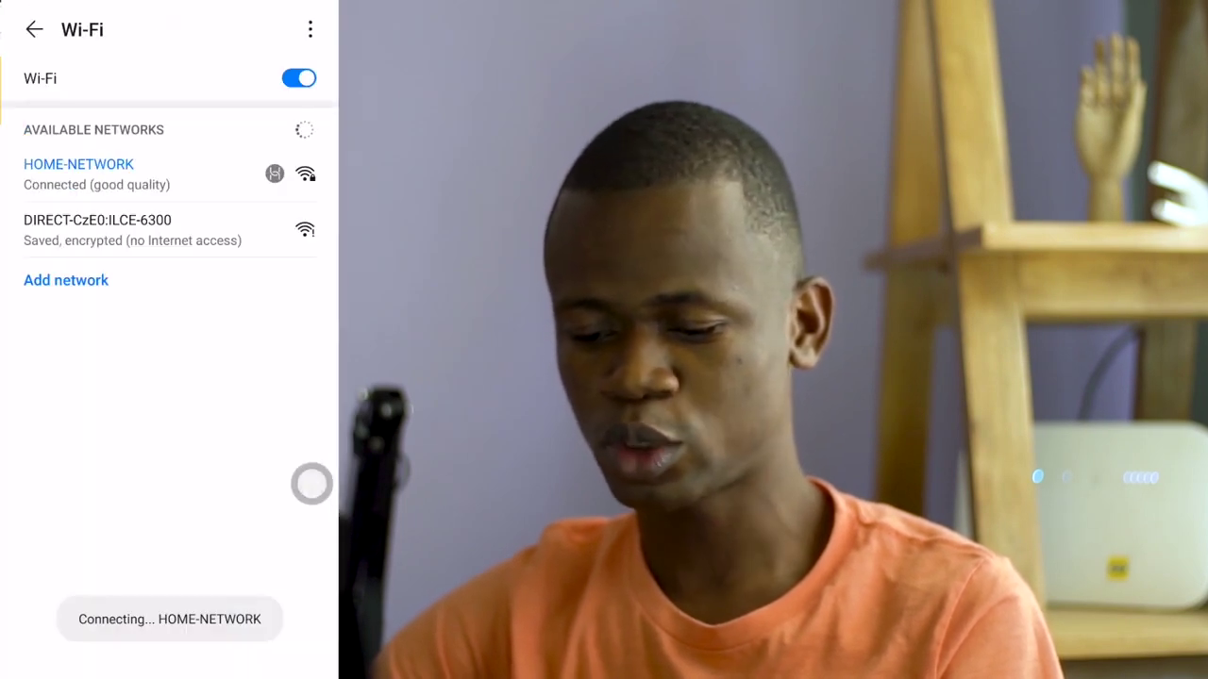
{"action": "left_click", "coordinate": [311, 484]}
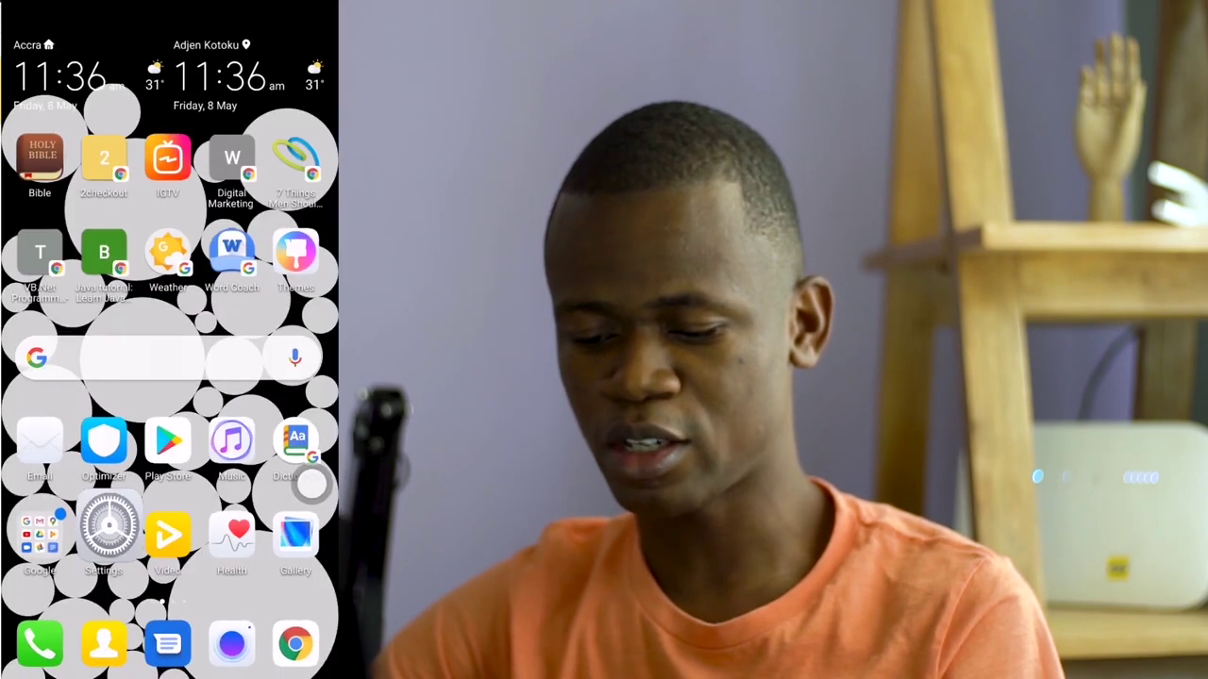
{"action": "left_click", "coordinate": [296, 645]}
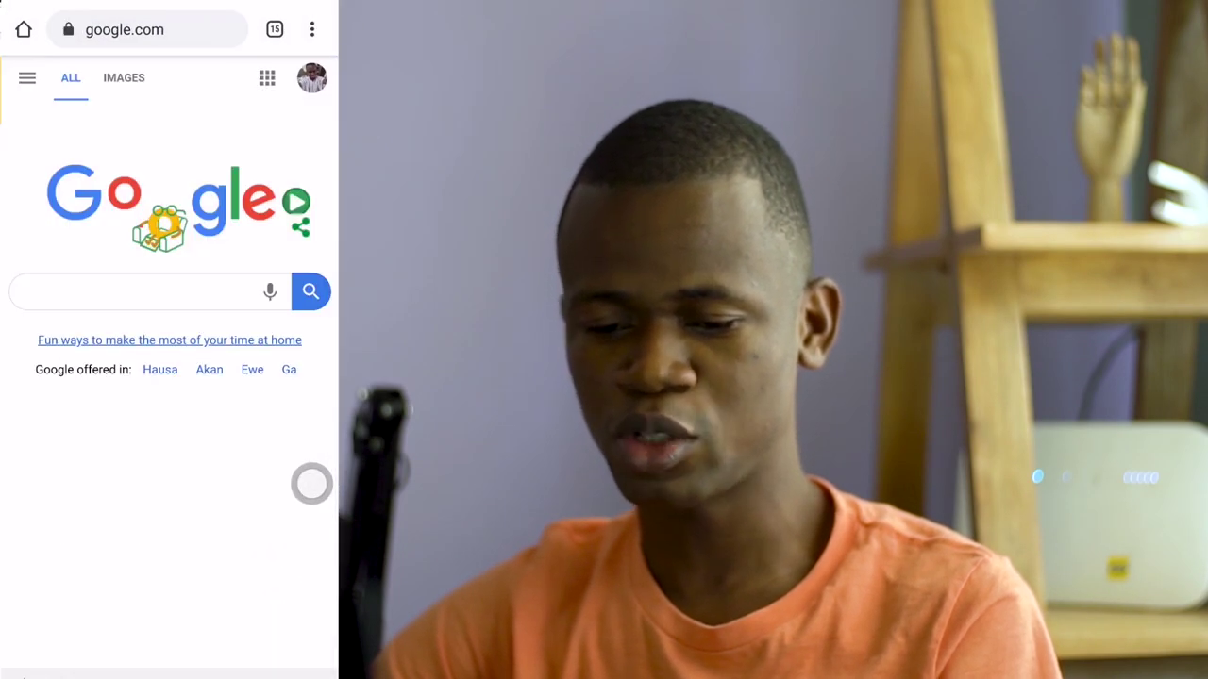
{"action": "left_click", "coordinate": [124, 30]}
{"action": "type", "text": "d"}
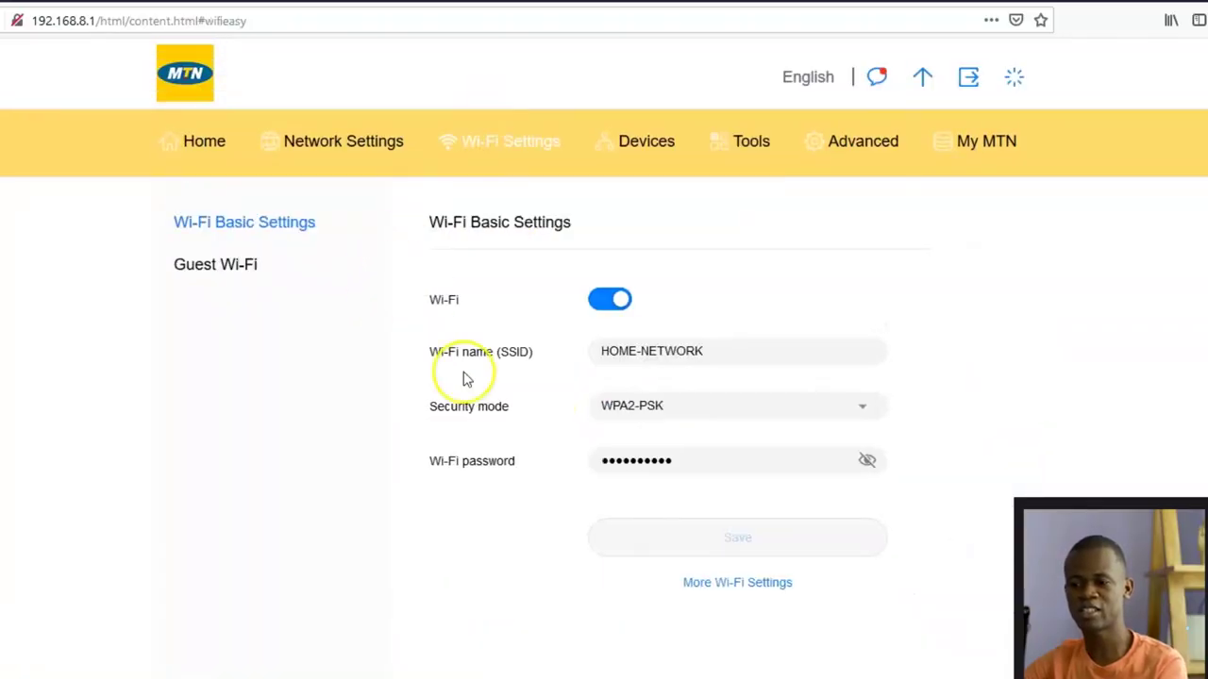
Go through the advanced security settings to the Domain Filter blacklist showing facebook.com
{"action": "left_click", "coordinate": [719, 587]}
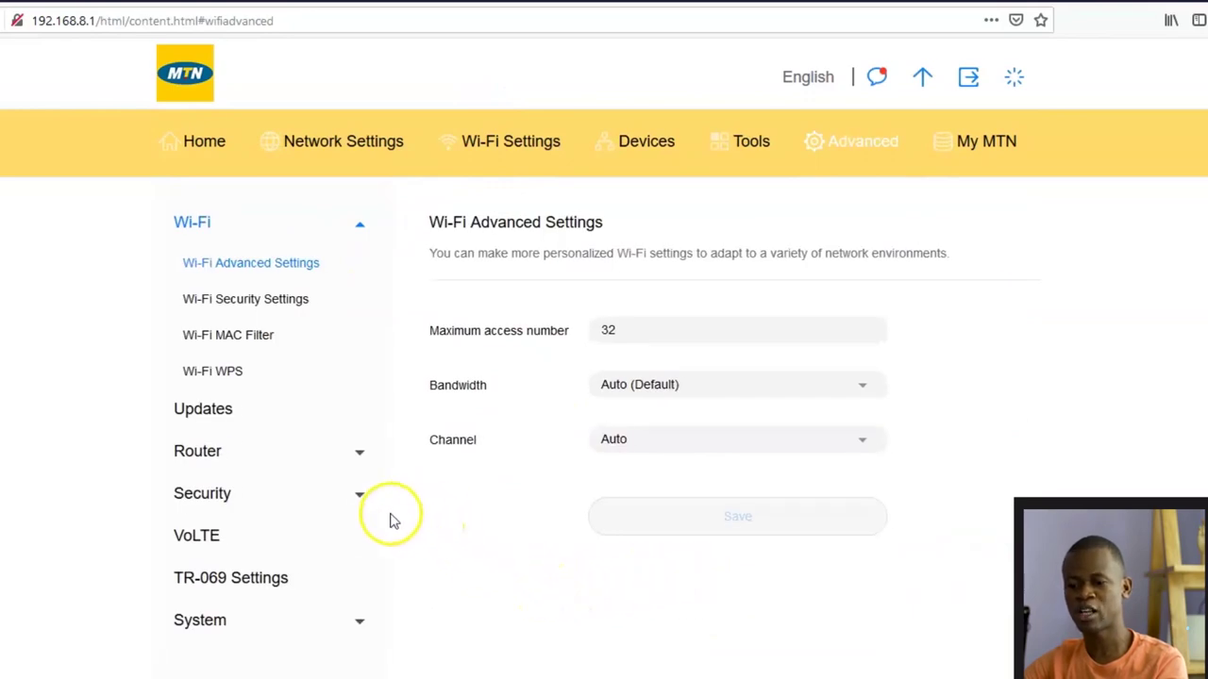
{"action": "left_click", "coordinate": [359, 493]}
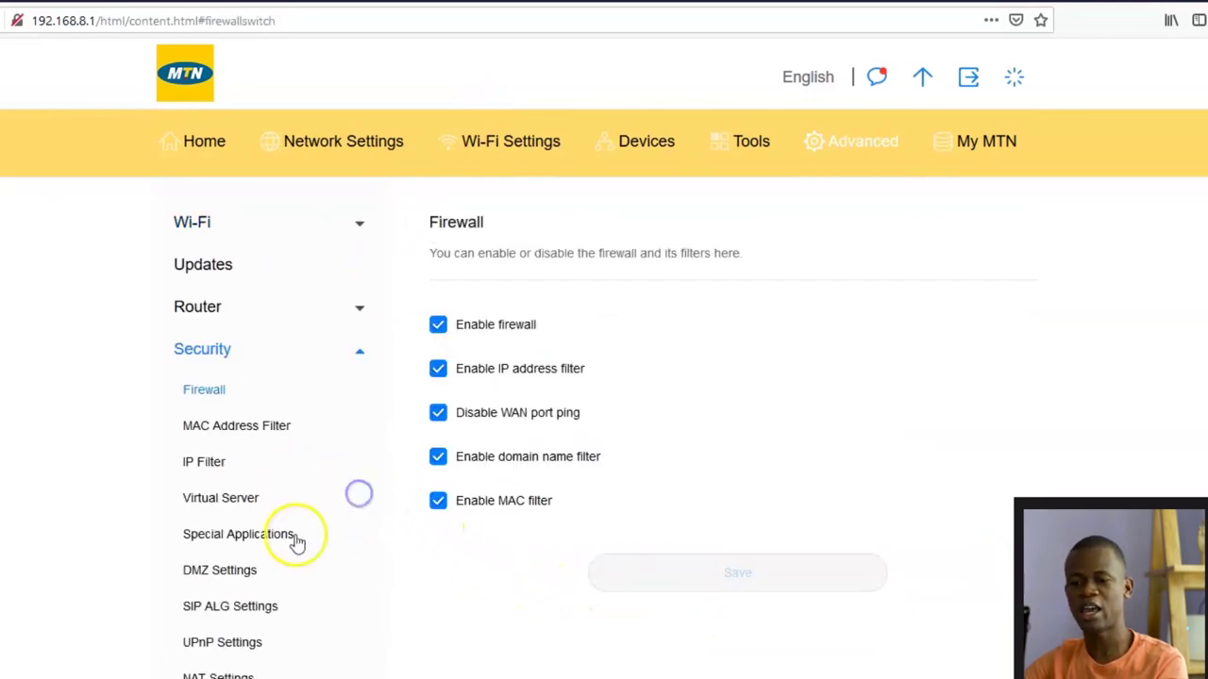
{"action": "scroll", "coordinate": [236, 566], "scroll_direction": "down", "scroll_amount": 2}
{"action": "scroll", "coordinate": [233, 566], "scroll_direction": "down", "scroll_amount": 1}
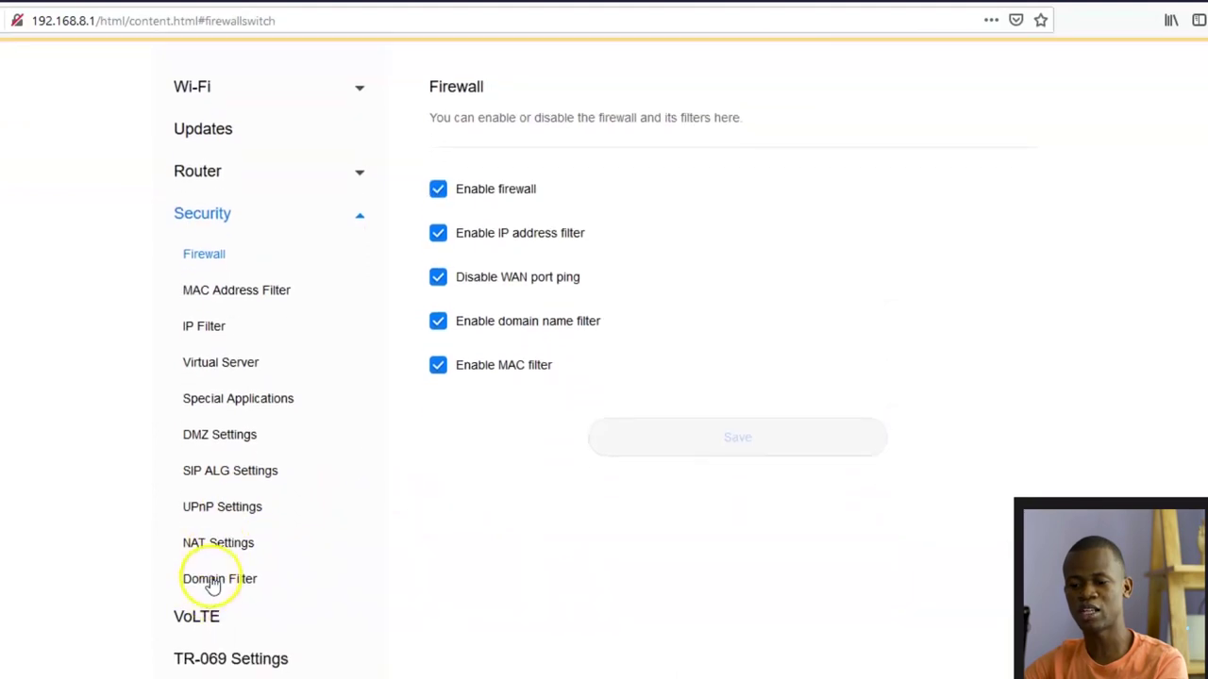
{"action": "left_click", "coordinate": [211, 578]}
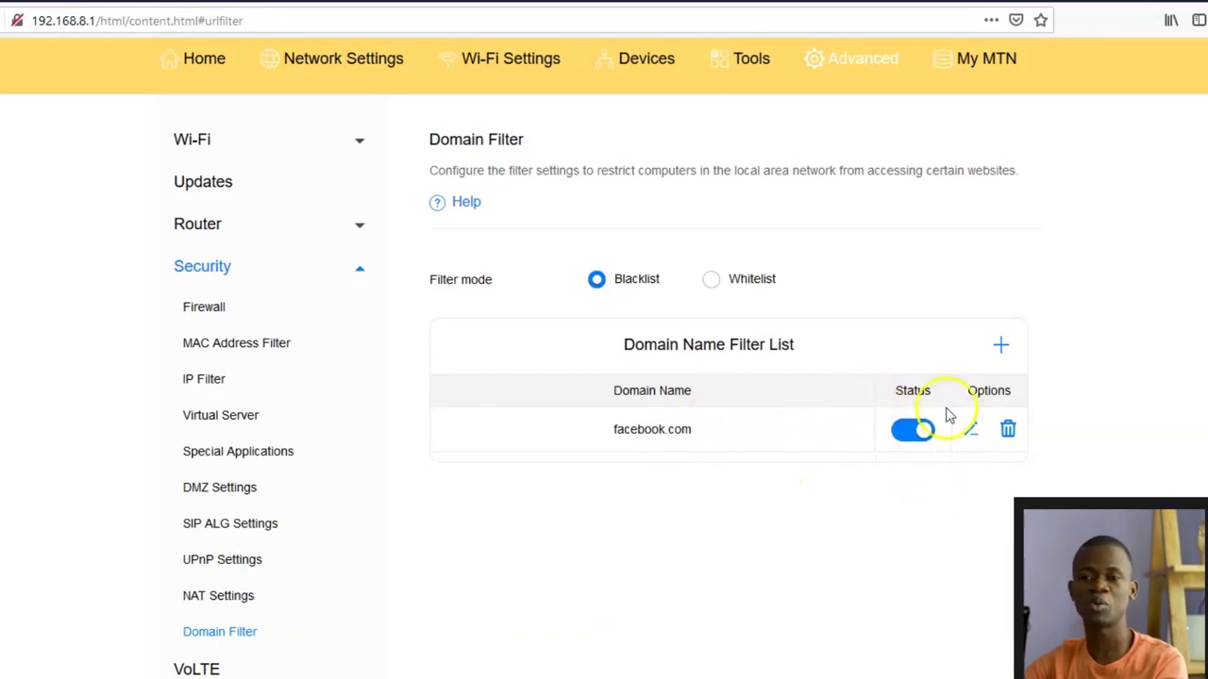
Add youtube.com as a new blocked domain and save it
{"action": "left_click", "coordinate": [1002, 350]}
{"action": "left_click", "coordinate": [660, 469]}
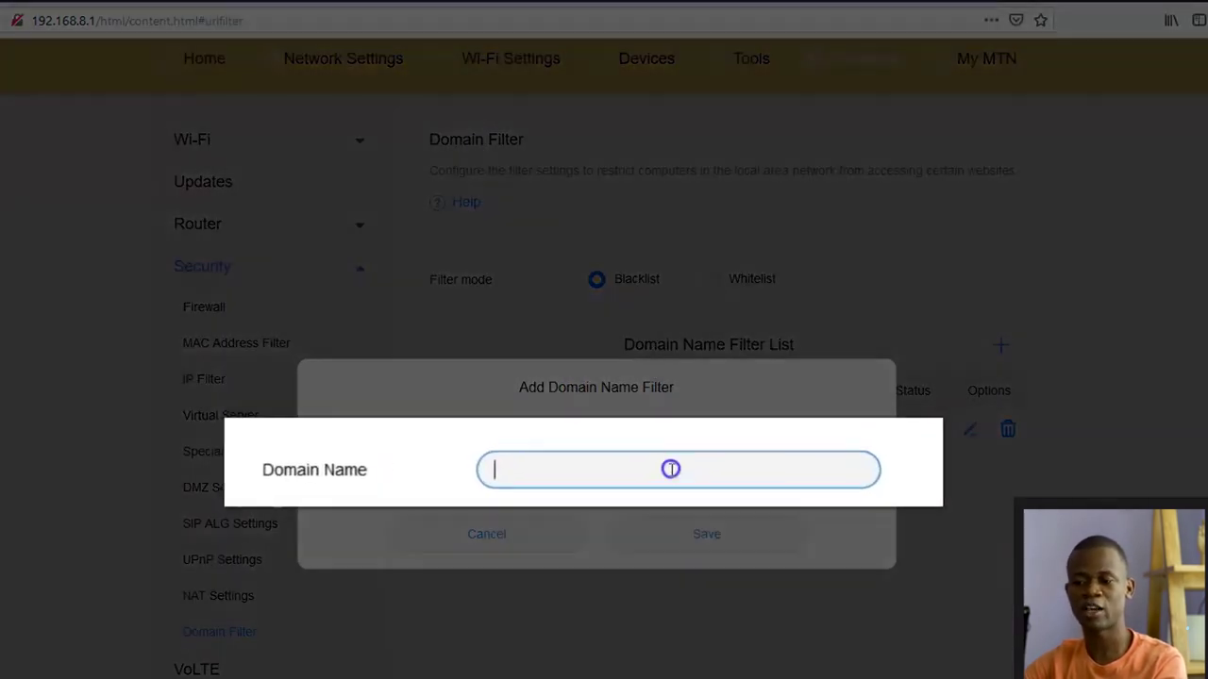
{"action": "type", "text": "youtube.com"}
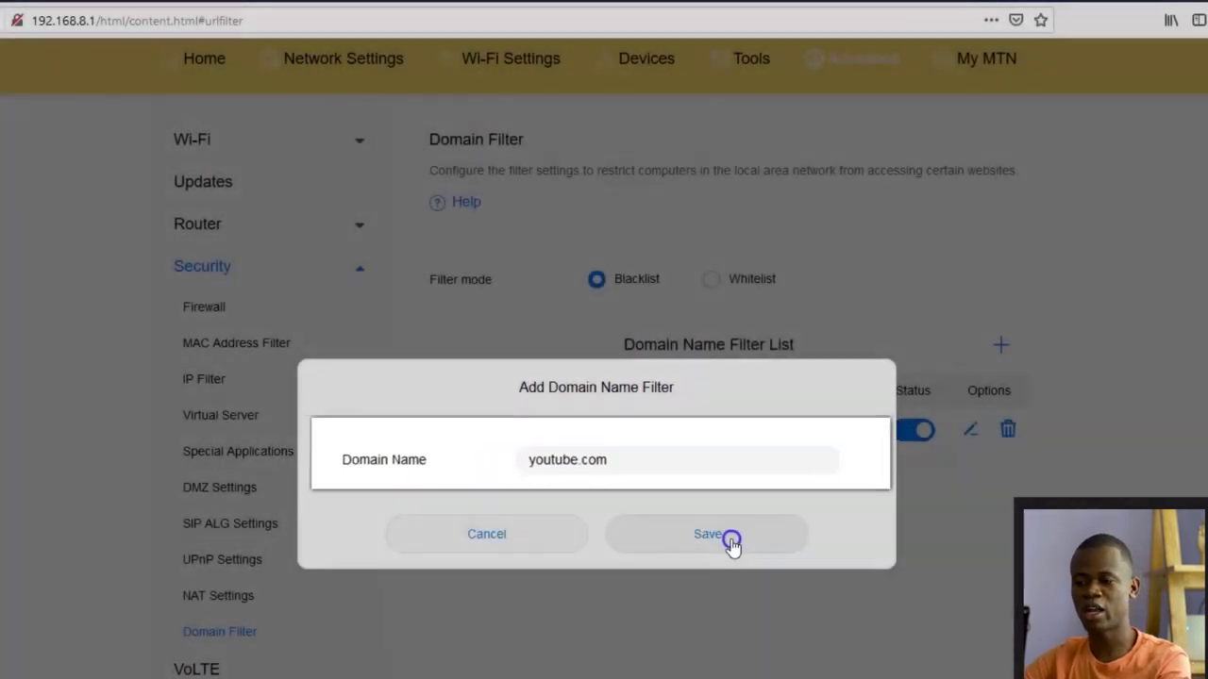
{"action": "left_click", "coordinate": [729, 538]}
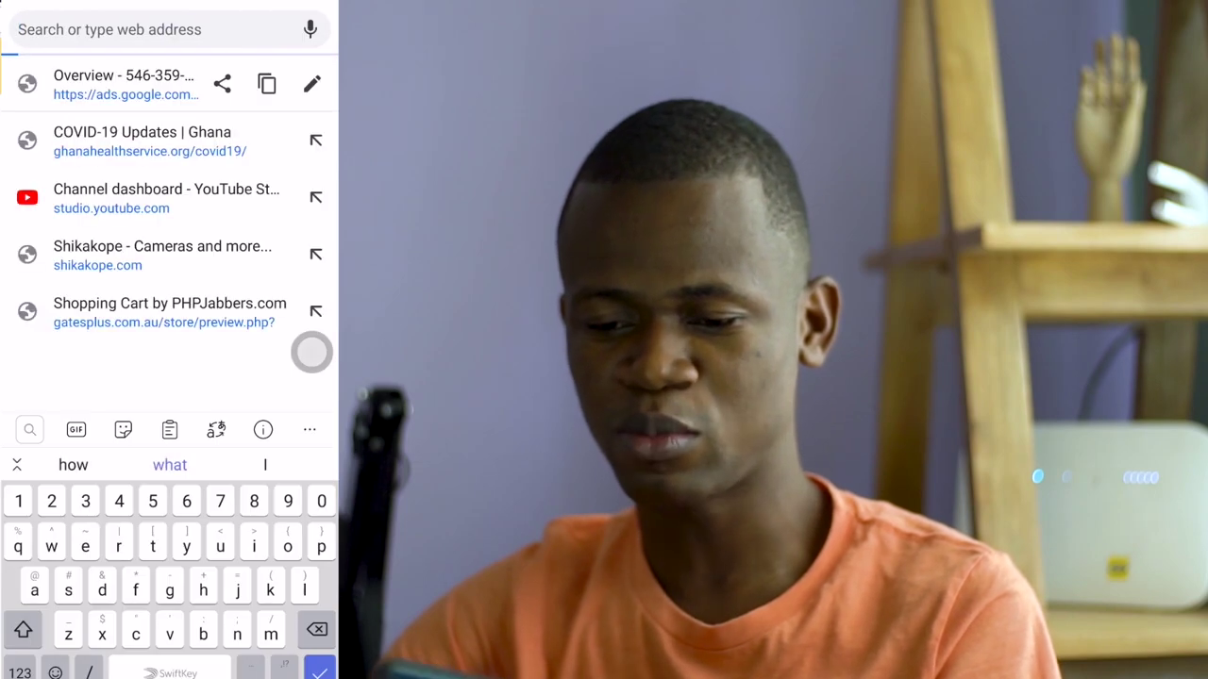
On the phone, type youtube in the address bar and bring up the browser menu
{"action": "type", "text": "yout"}
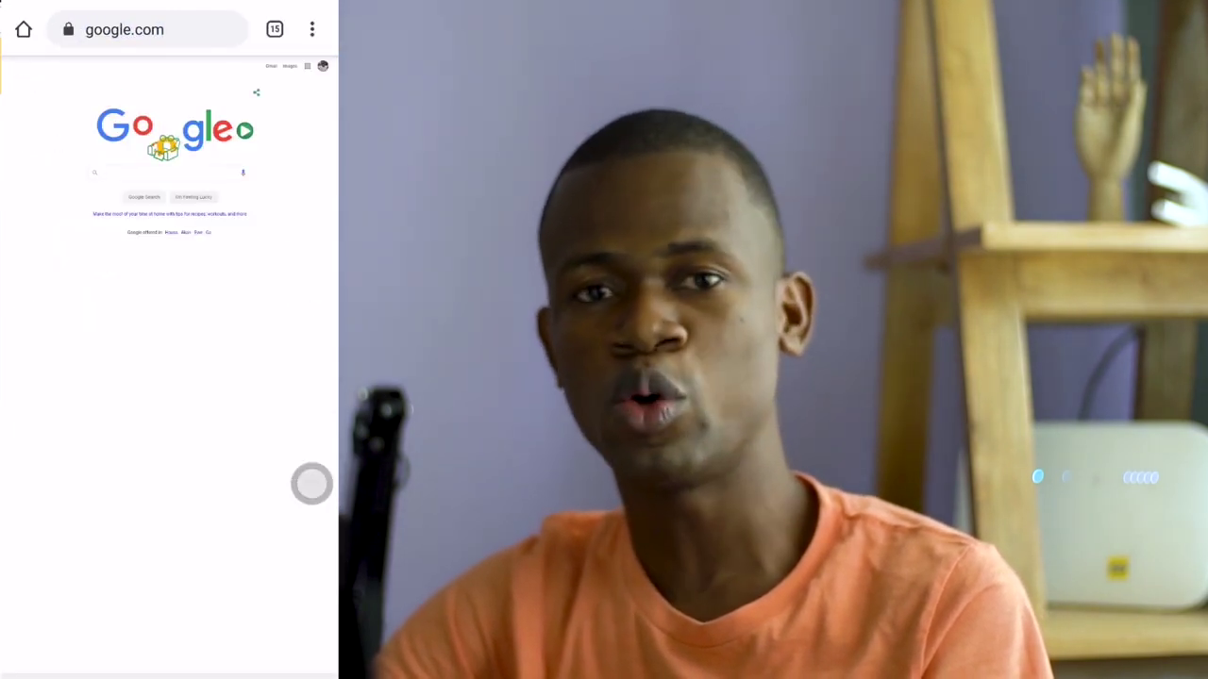
{"action": "left_click", "coordinate": [311, 30]}
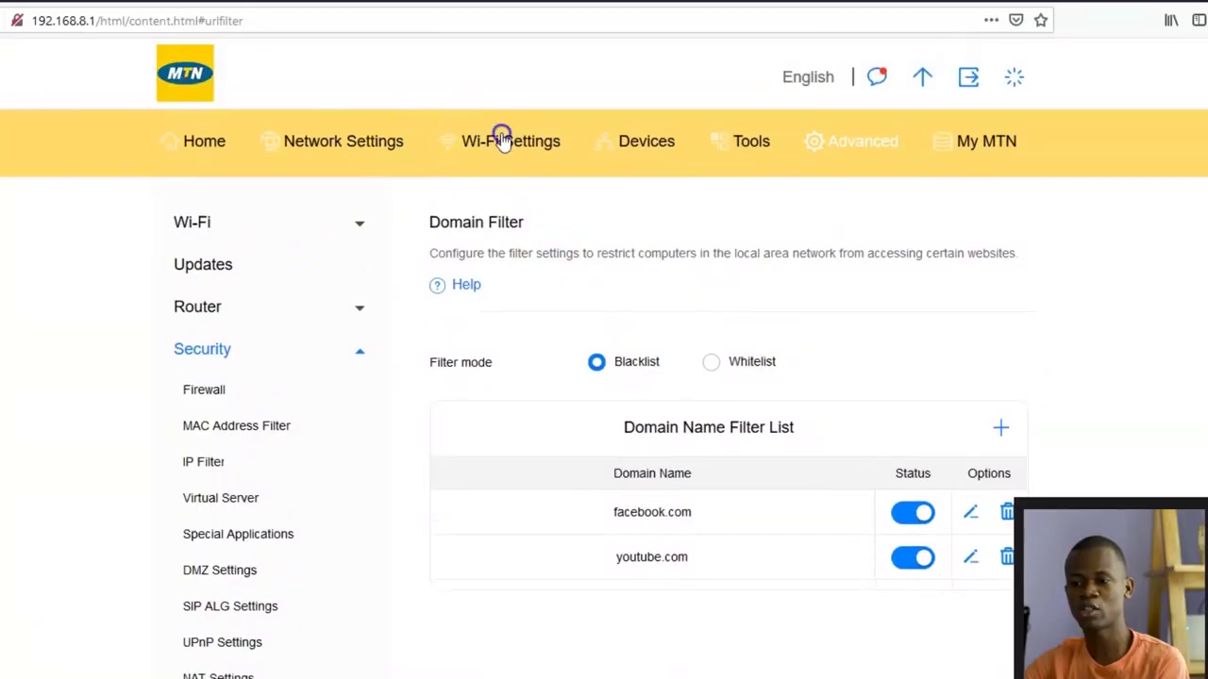
Switch Guest Wi-Fi on and rename its network to Guest
{"action": "left_click", "coordinate": [504, 140]}
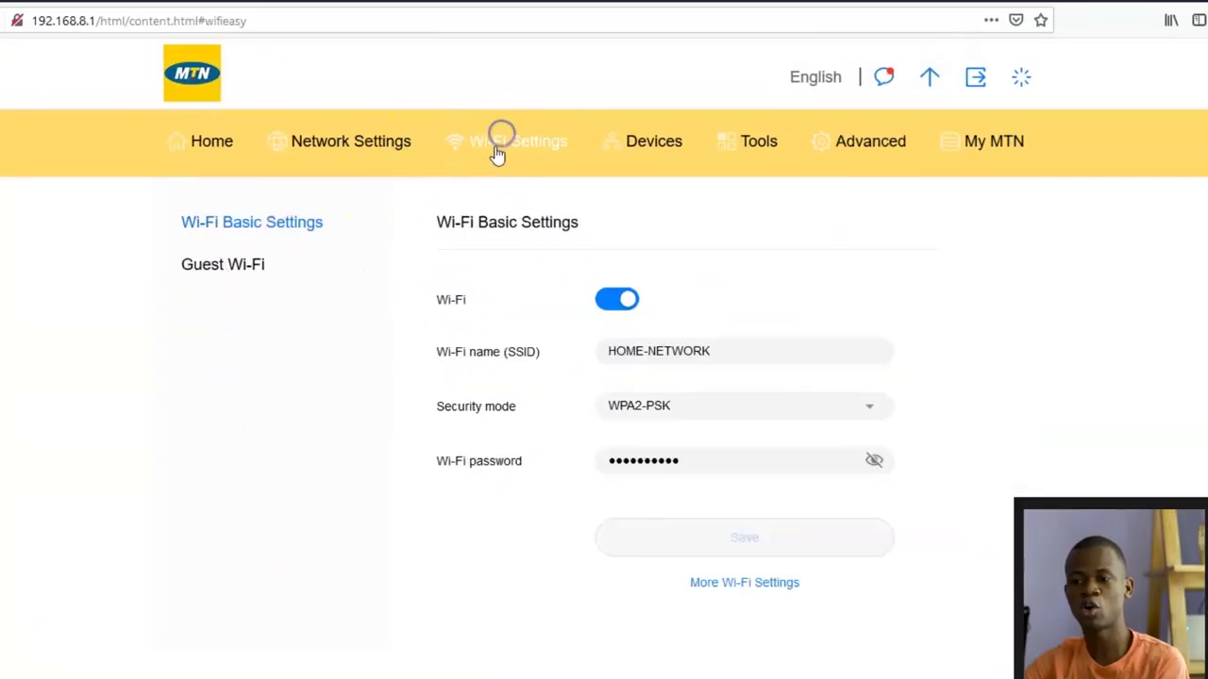
{"action": "left_click", "coordinate": [208, 269]}
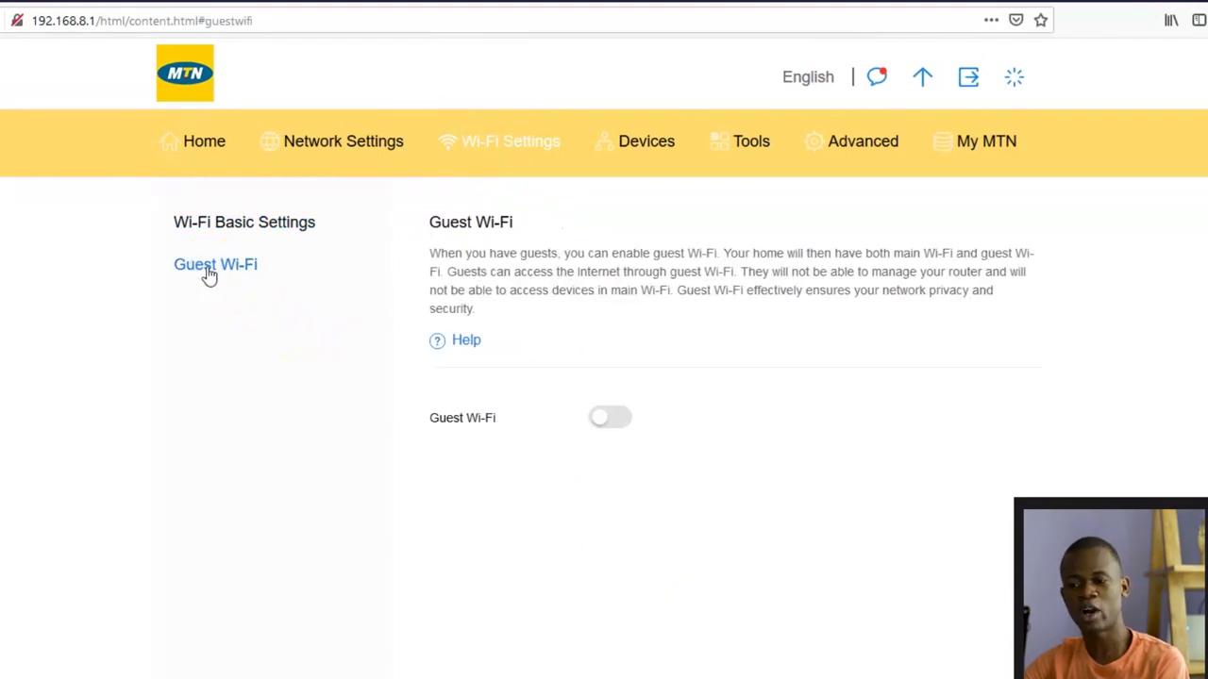
{"action": "left_click", "coordinate": [609, 418]}
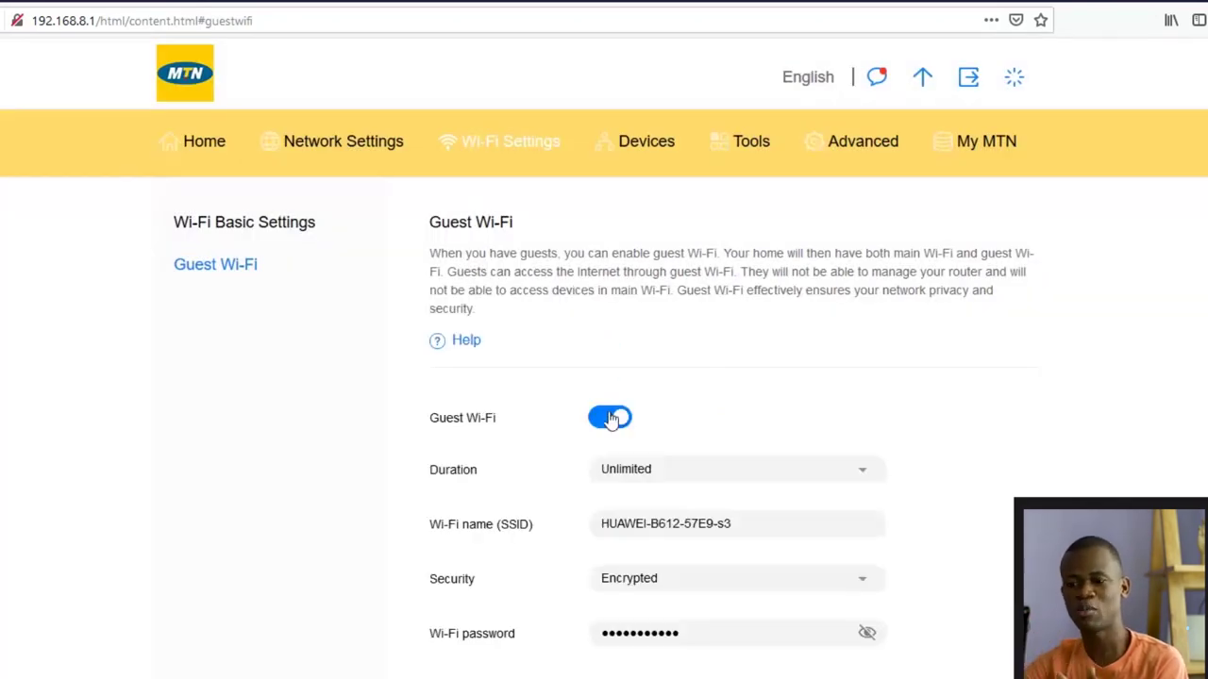
{"action": "left_click", "coordinate": [658, 514]}
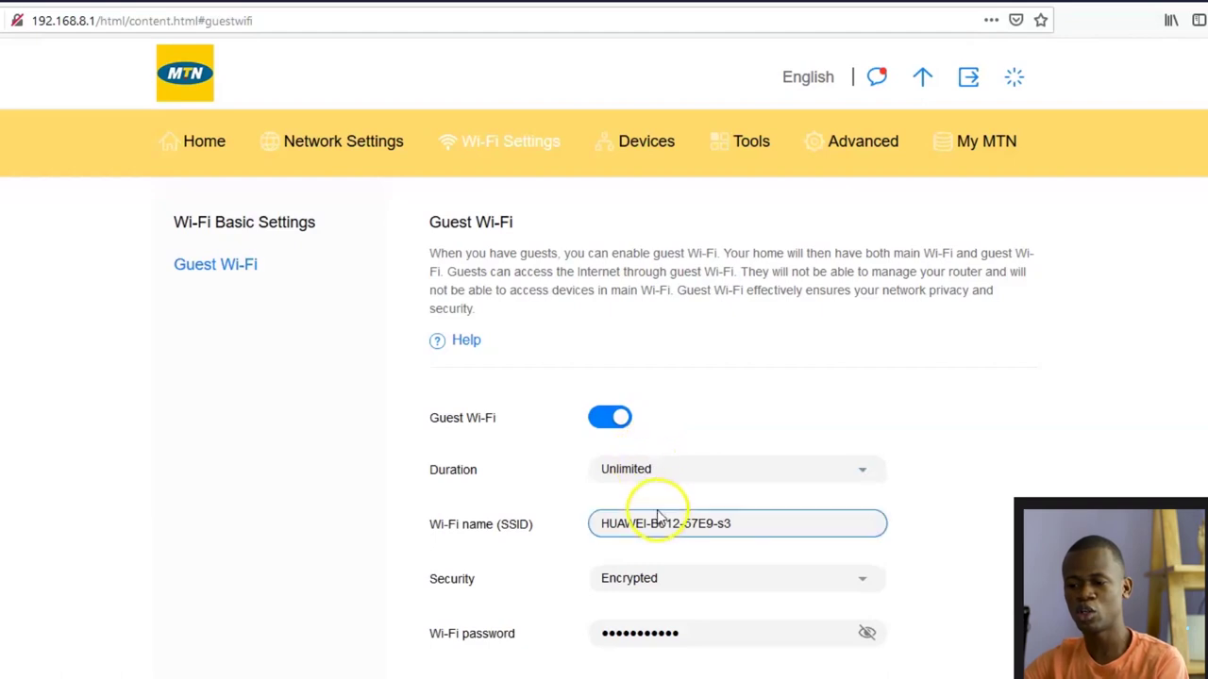
{"action": "left_click_drag", "start_coordinate": [732, 515], "coordinate": [616, 525]}
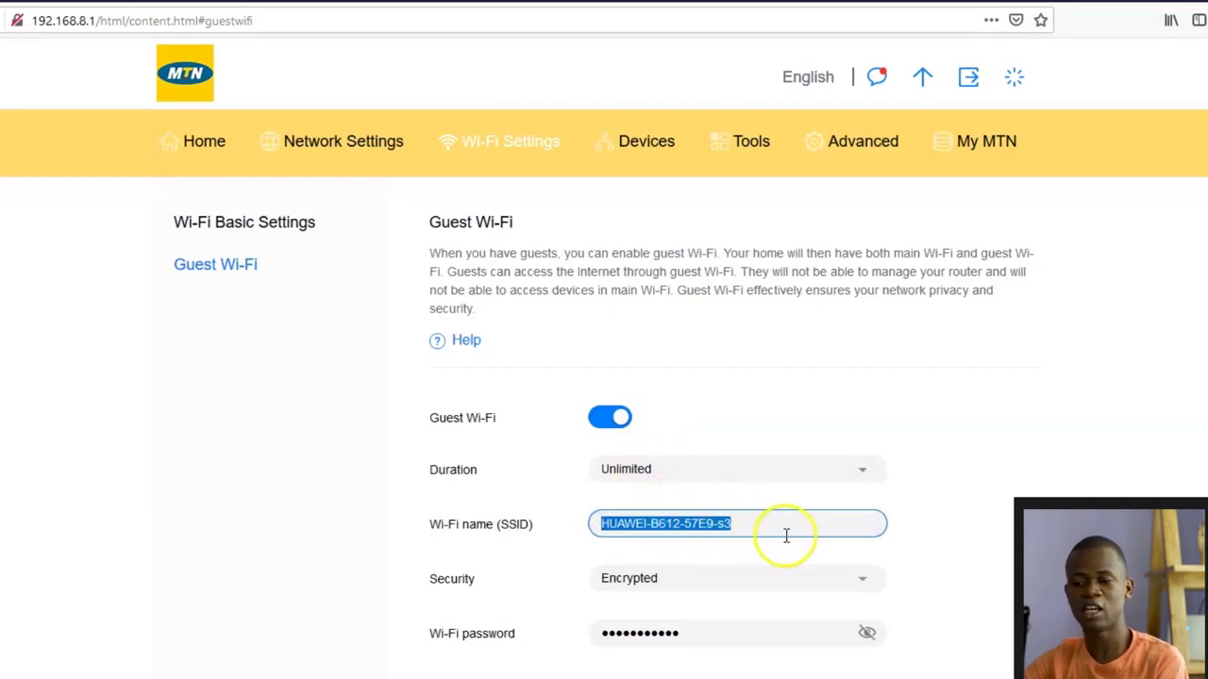
{"action": "type", "text": "Guest"}
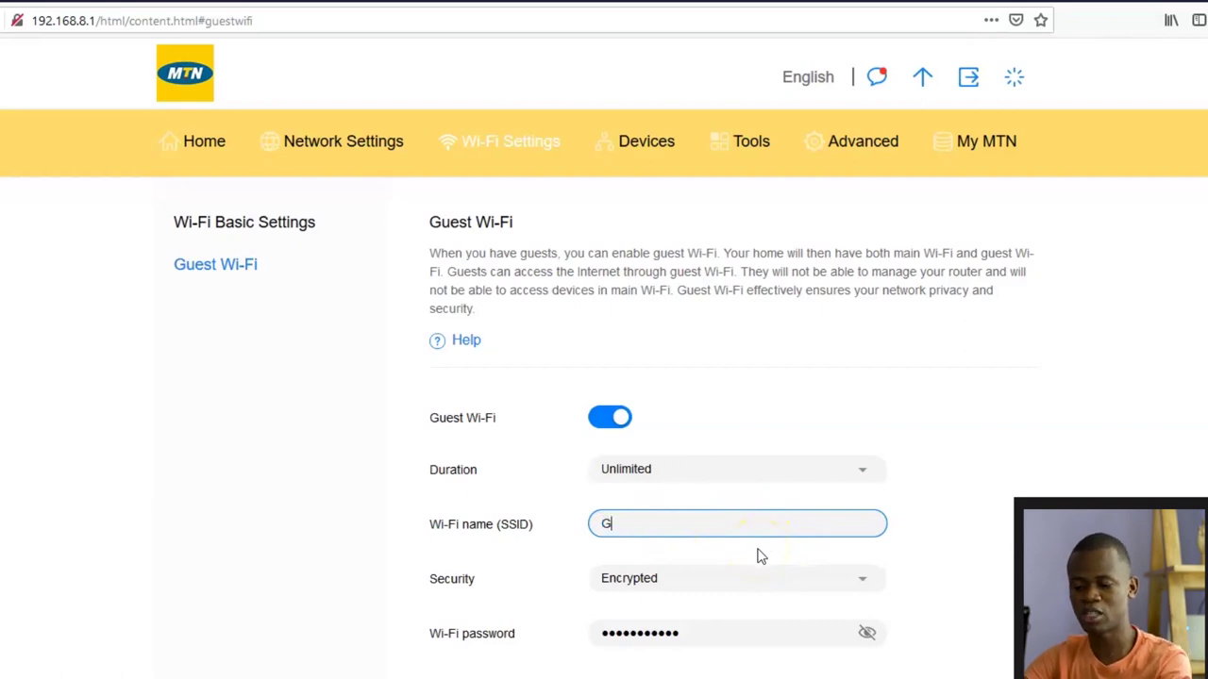
Give the guest network a new password different from the main Wi-Fi and save
{"action": "left_click", "coordinate": [721, 633]}
{"action": "scroll", "coordinate": [547, 638], "scroll_direction": "down", "scroll_amount": 1}
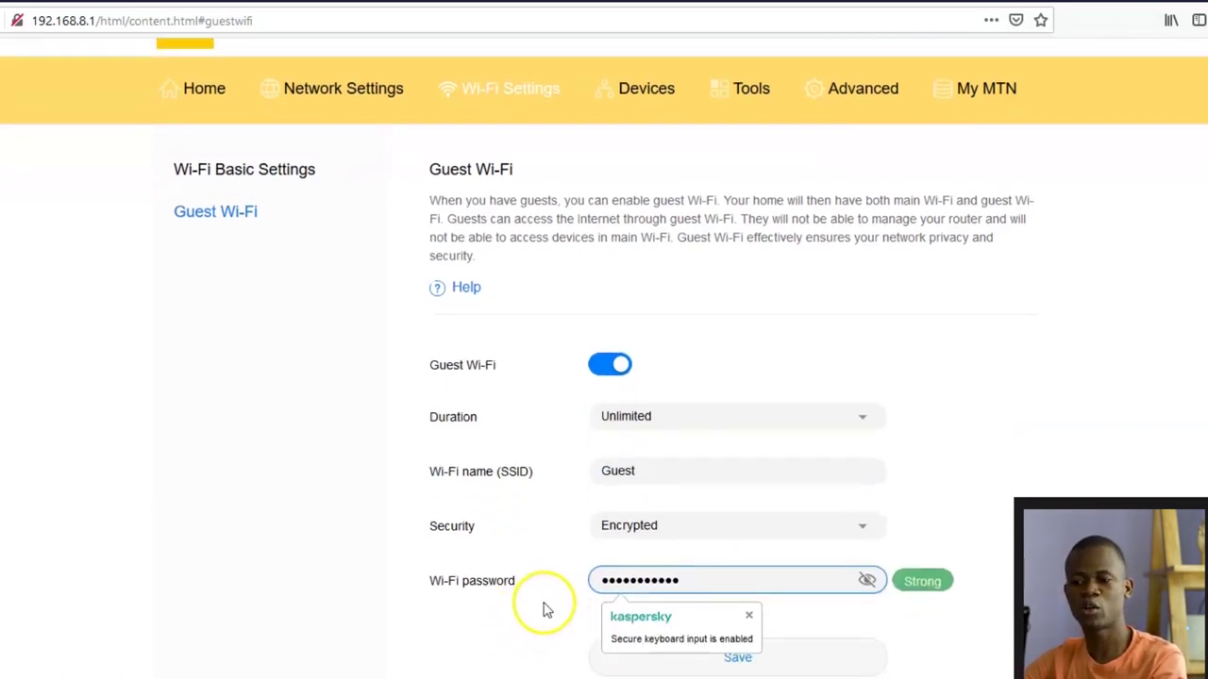
{"action": "left_click", "coordinate": [998, 519]}
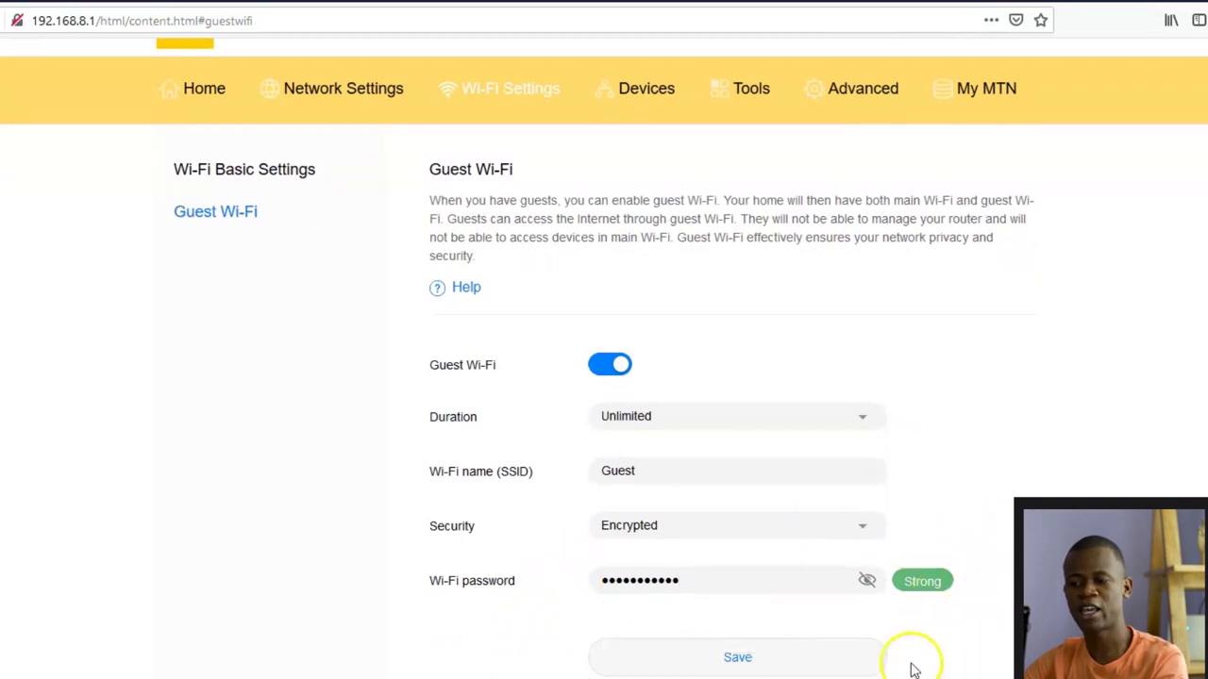
{"action": "left_click", "coordinate": [716, 578]}
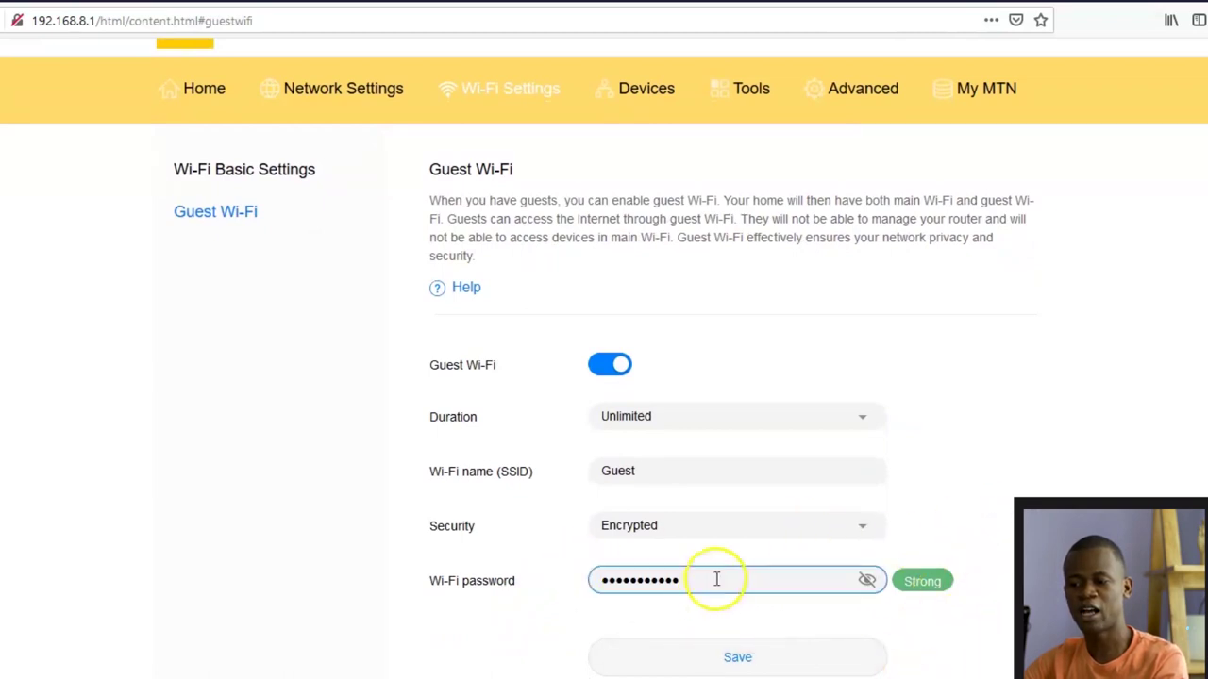
{"action": "left_click", "coordinate": [738, 651]}
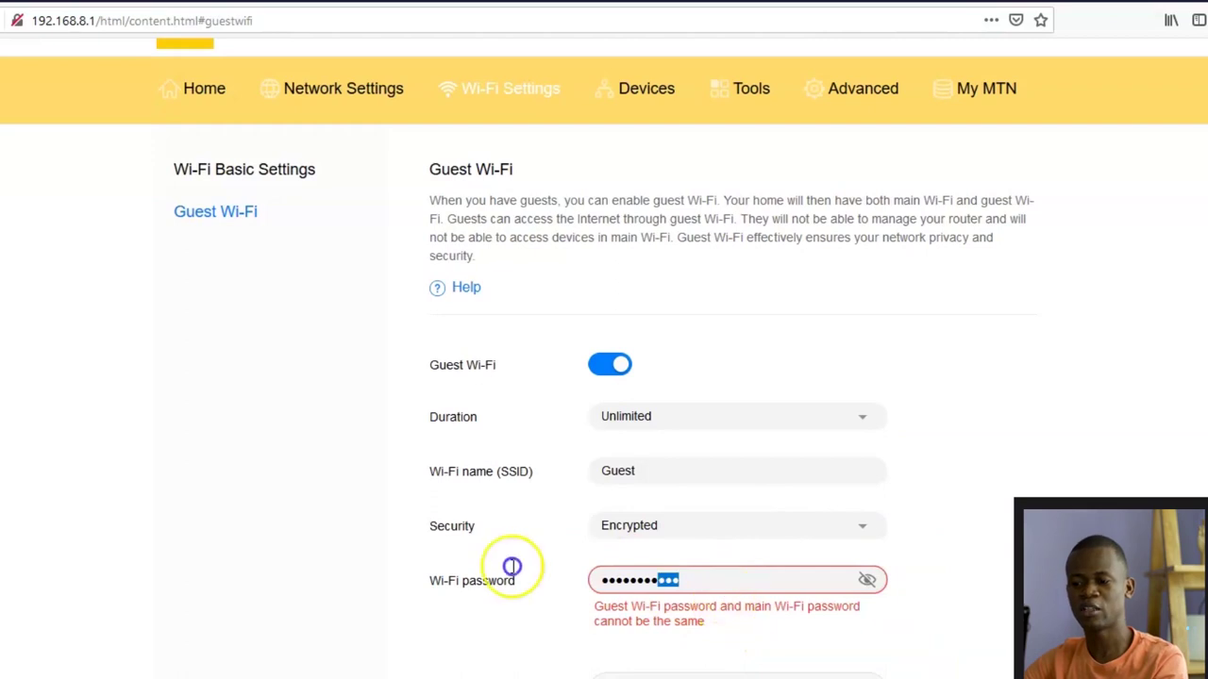
{"action": "left_click_drag", "start_coordinate": [511, 566], "coordinate": [514, 572]}
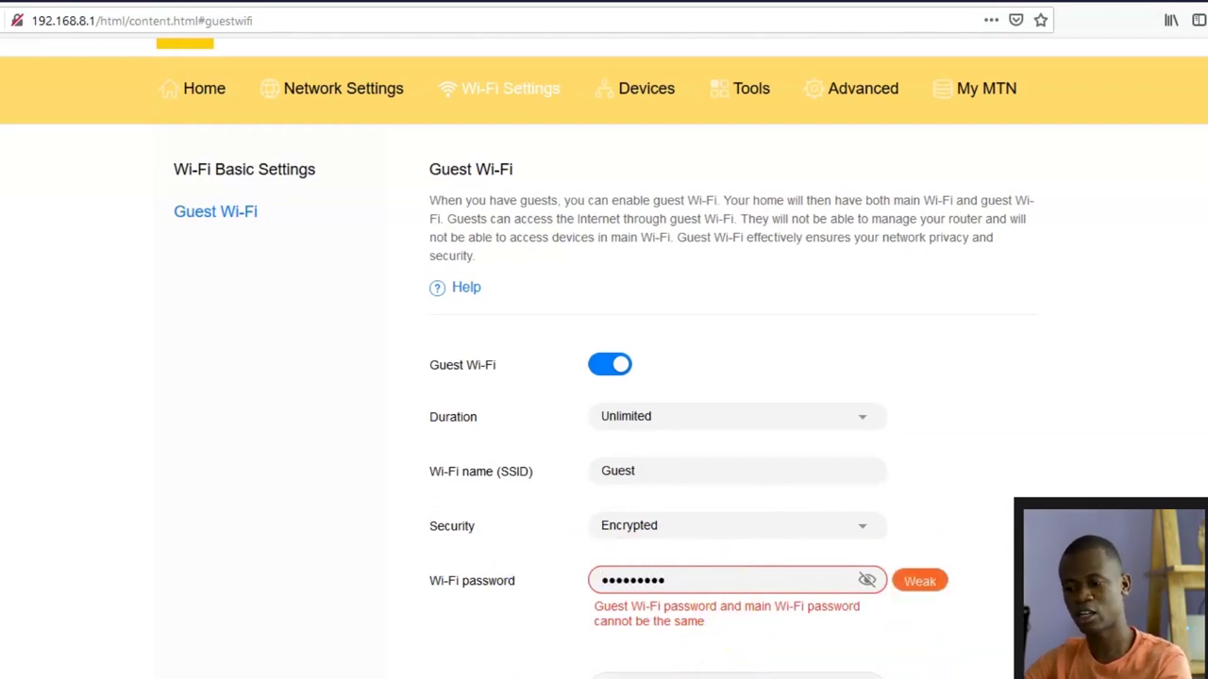
{"action": "key", "text": "Return"}
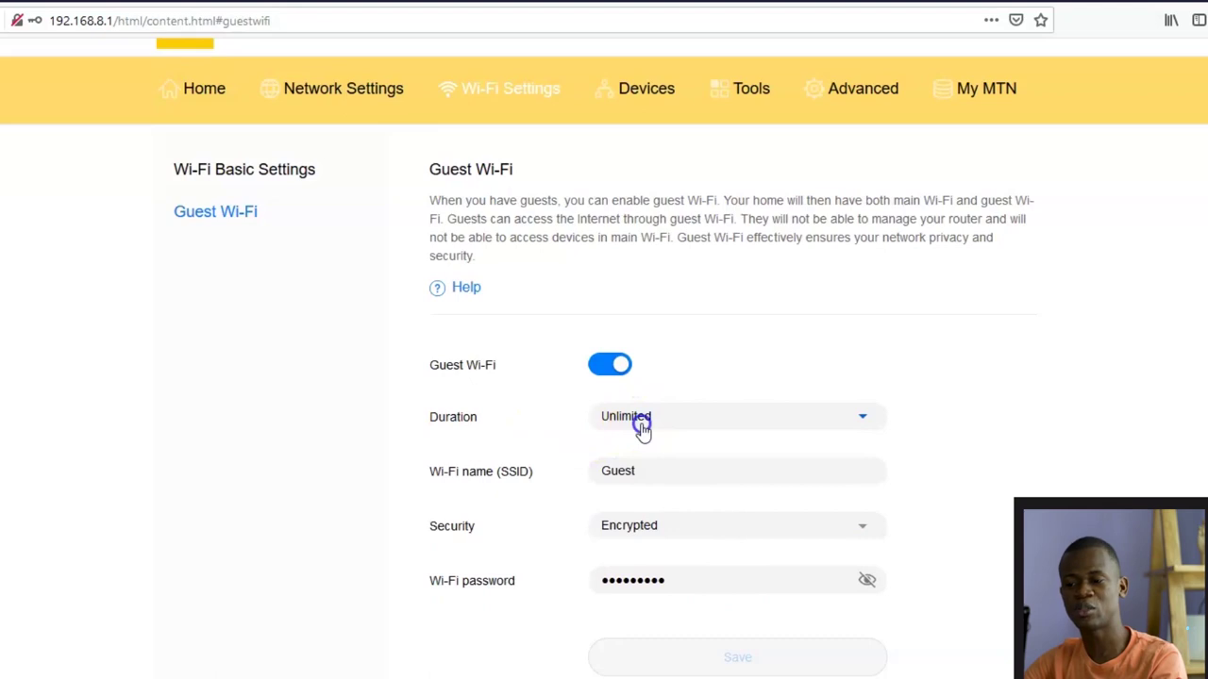
Change the Guest Wi-Fi duration from Unlimited to 4 hours
{"action": "left_click", "coordinate": [642, 429]}
{"action": "left_click", "coordinate": [627, 521]}
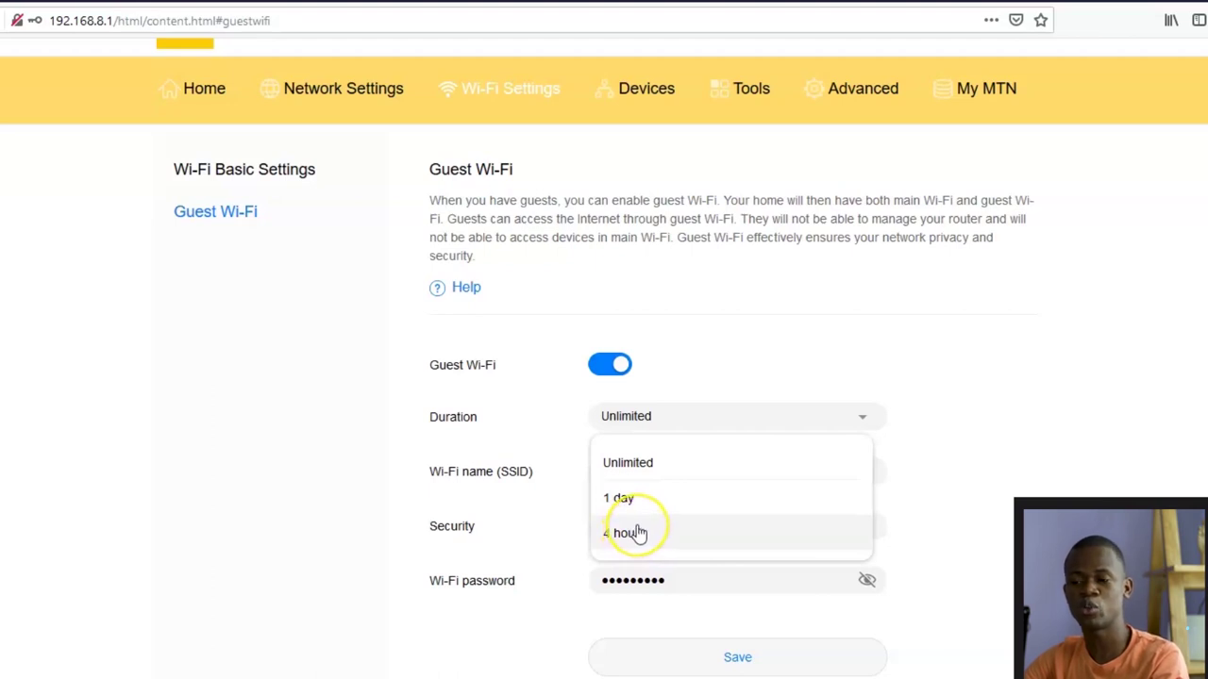
{"action": "left_click", "coordinate": [637, 534]}
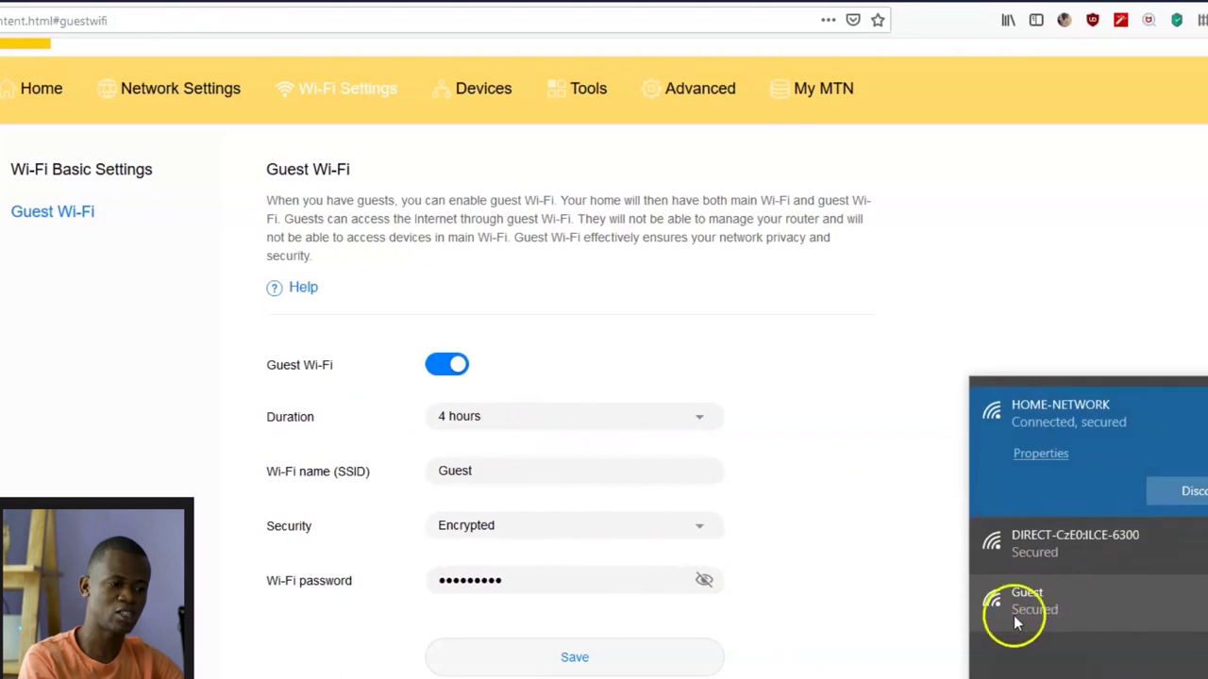
{"action": "left_click", "coordinate": [1003, 512]}
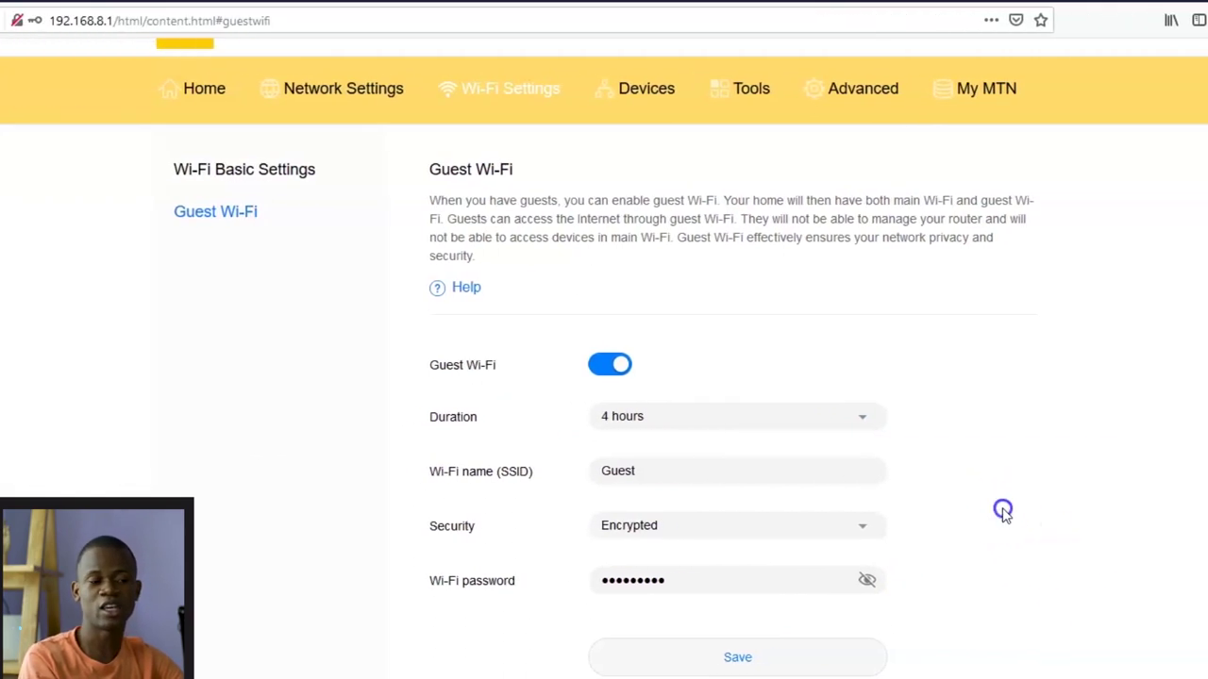